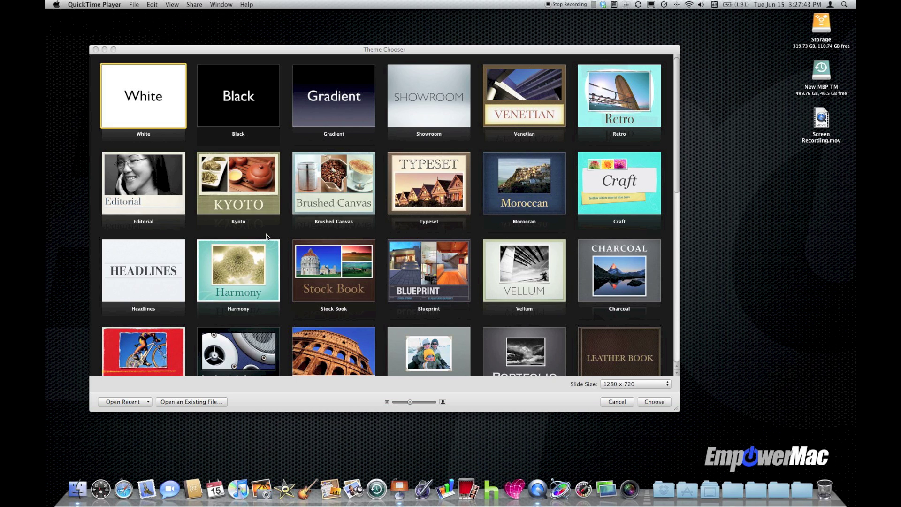
- Create a new presentation from the White theme at a 1280 x 720 slide size
scroll(267, 235, "down", 3)
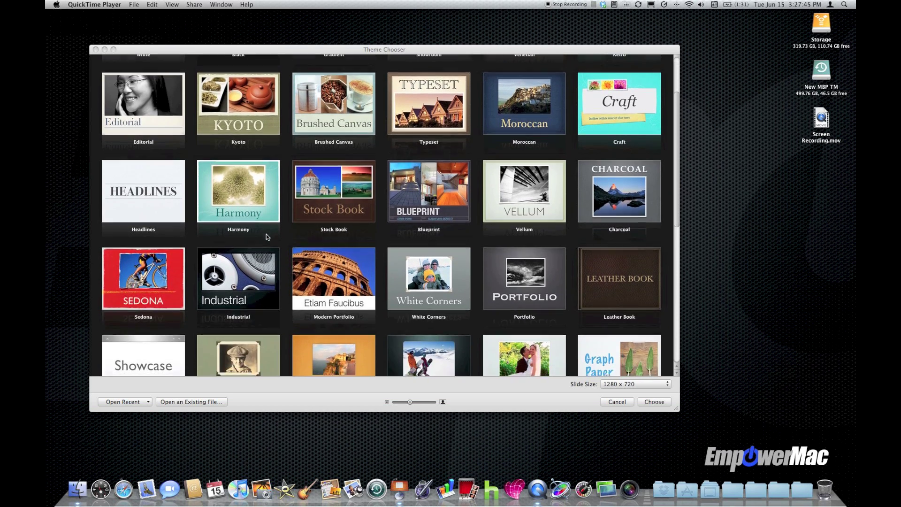
scroll(267, 236, "up", 3)
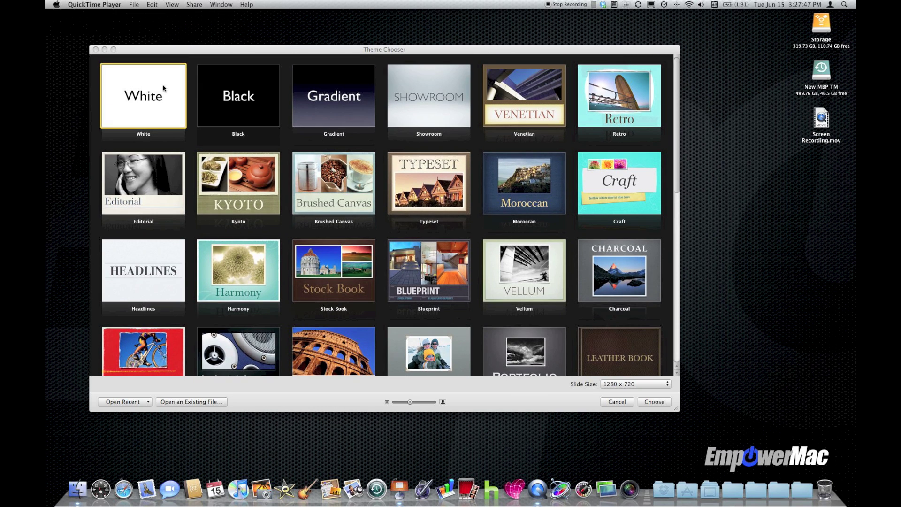
left_click(143, 103)
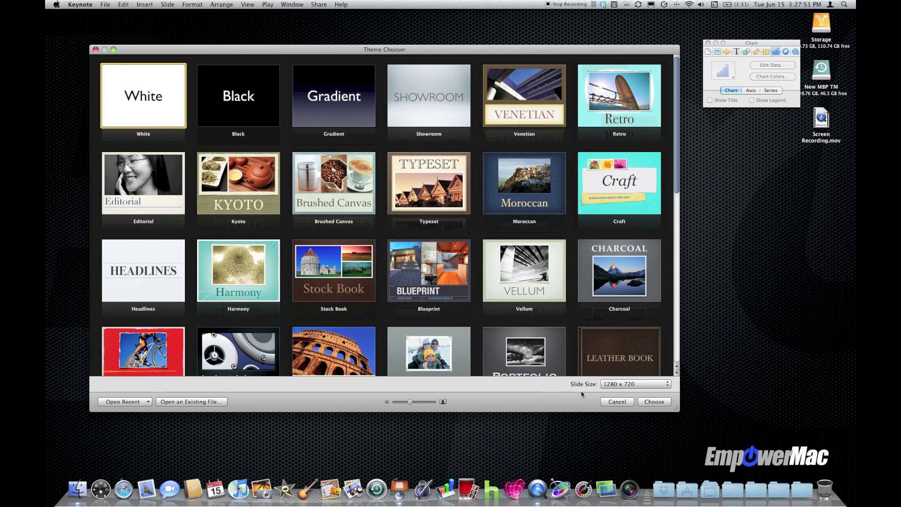
left_click(614, 385)
left_click(615, 385)
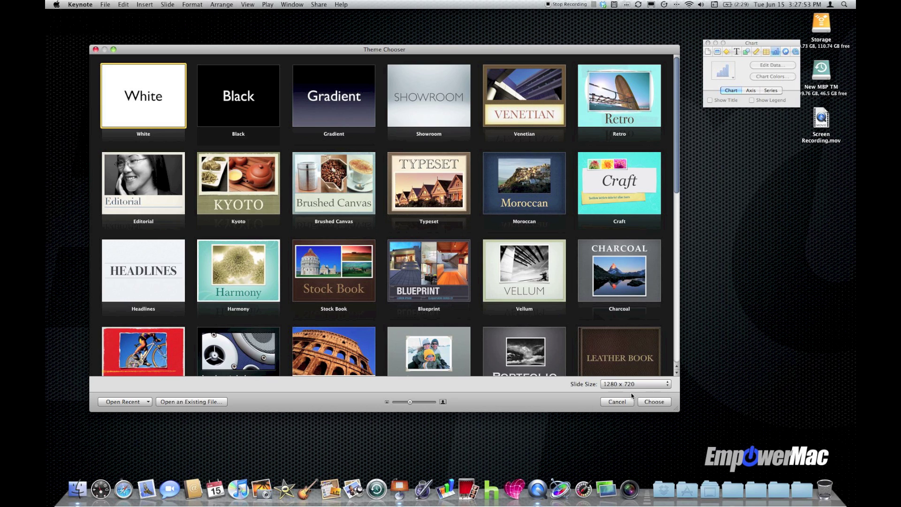
left_click(650, 403)
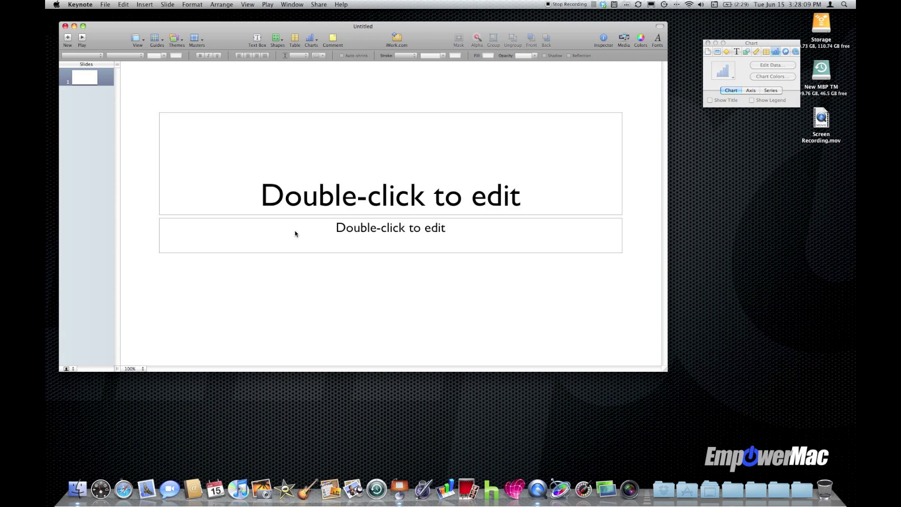
- Delete the title and subtitle placeholders from the first slide
left_click(139, 368)
left_click(540, 183)
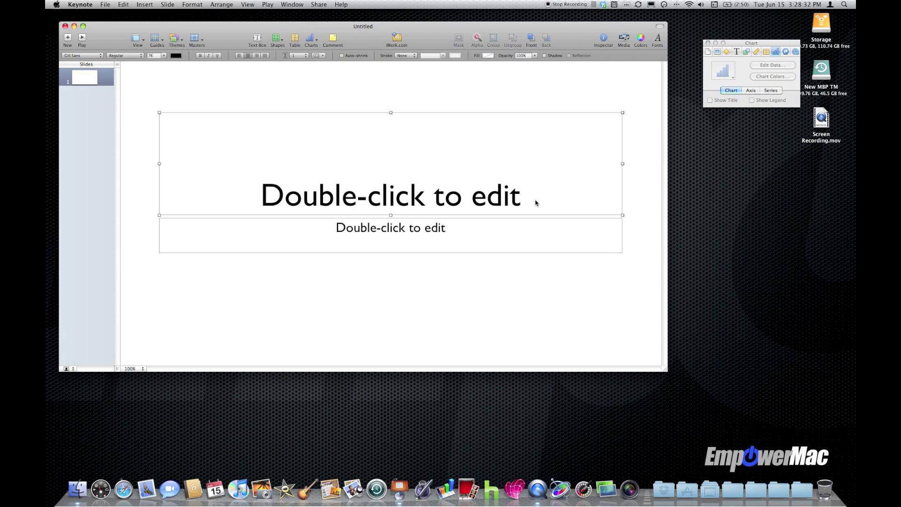
key("Delete")
left_click(502, 230)
key("Delete")
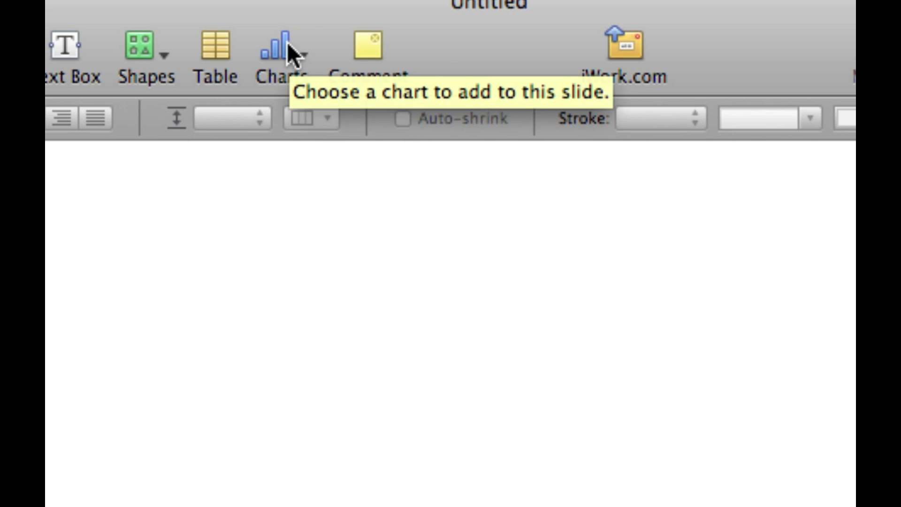
left_click(311, 37)
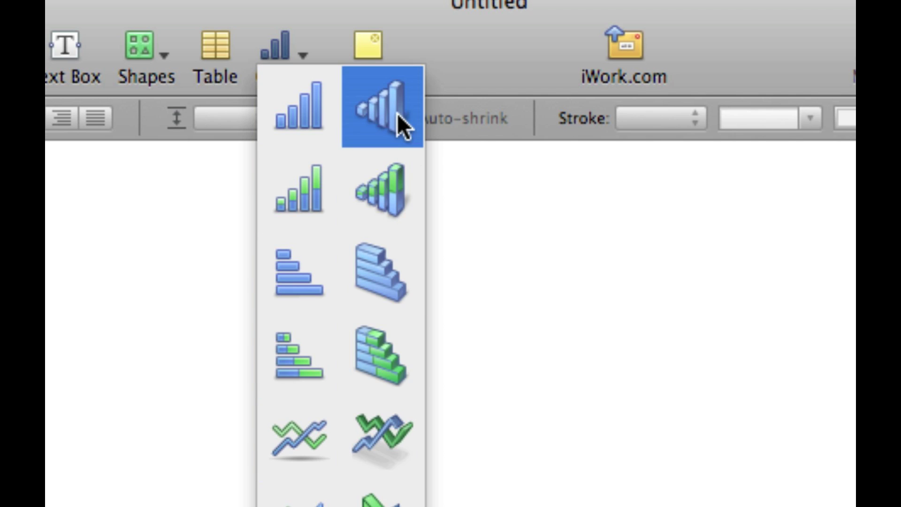
- Insert a 2D column chart of Region 1 and Region 2 for 2007–2010 and shift it left
left_click(308, 112)
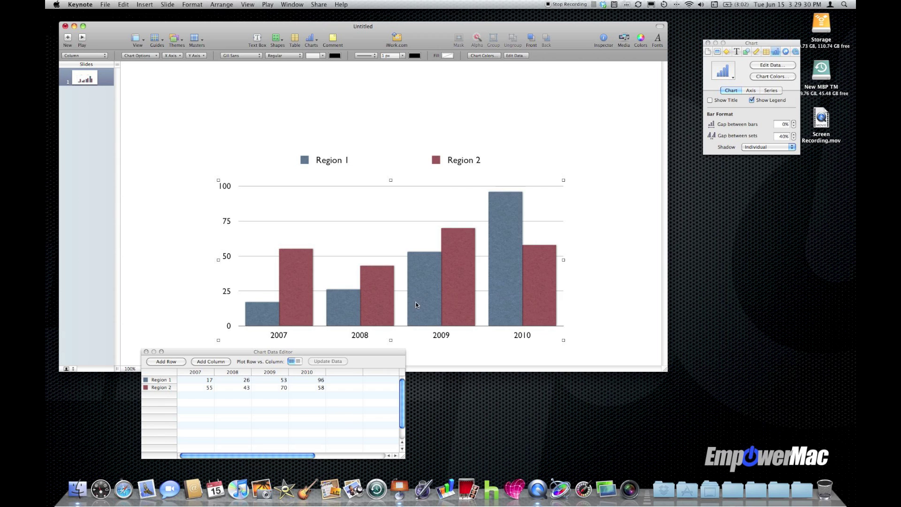
left_click_drag(417, 303, 494, 318)
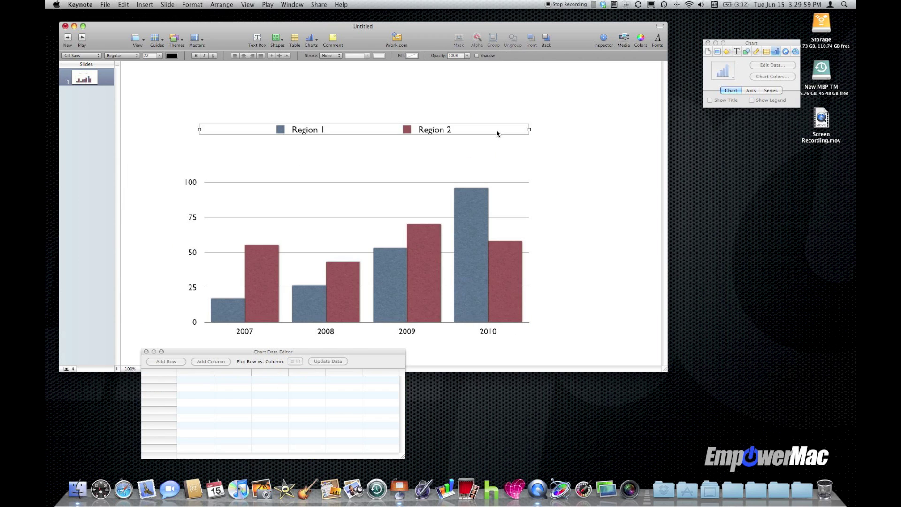
- Move the legend up and narrow it into a 502 px stacked box beside the chart
left_click_drag(497, 133, 598, 136)
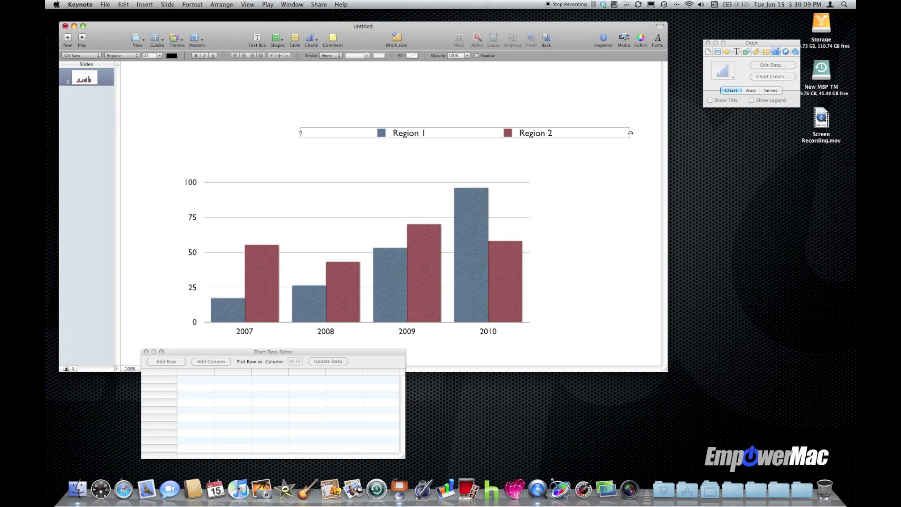
left_click_drag(630, 133, 592, 318)
- Move the chart and its legend up and to the left
left_click(471, 287)
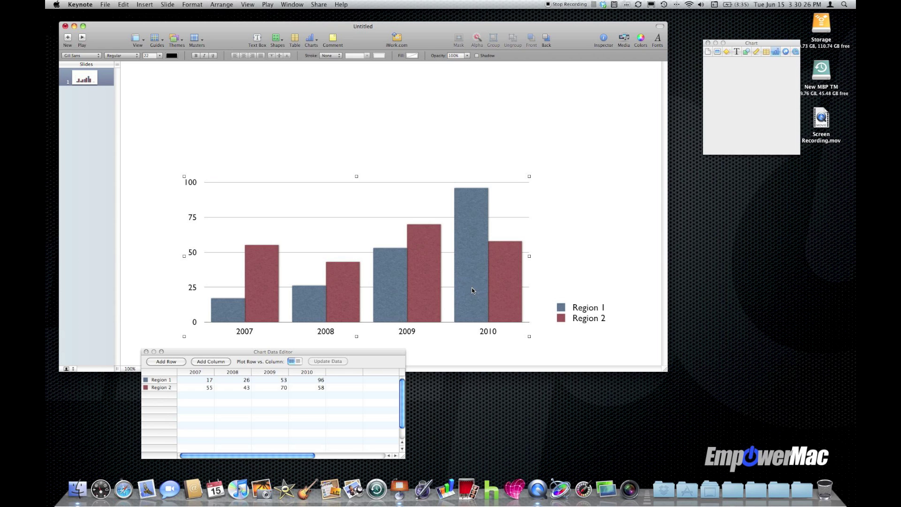
left_click_drag(472, 287, 436, 199)
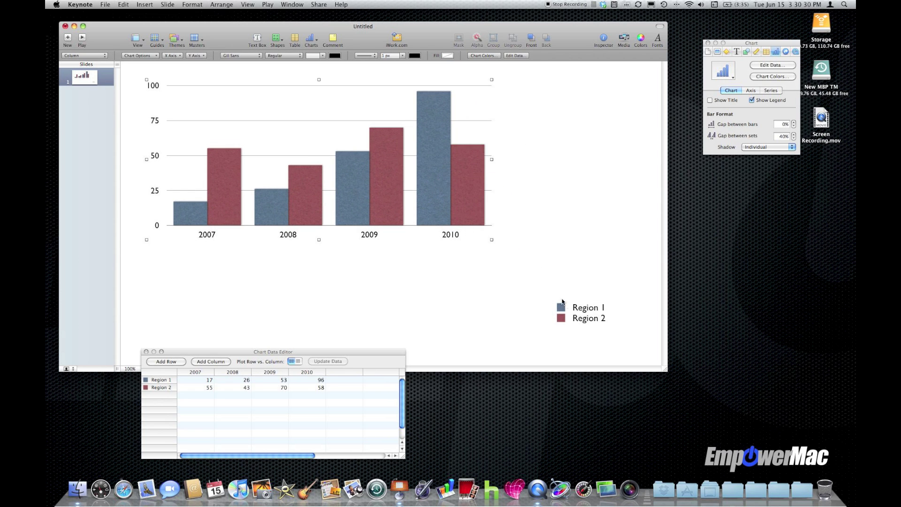
left_click_drag(569, 309, 533, 210)
- Resize the chart to 716 x 455 px and place the legend at its lower right
left_click(460, 217)
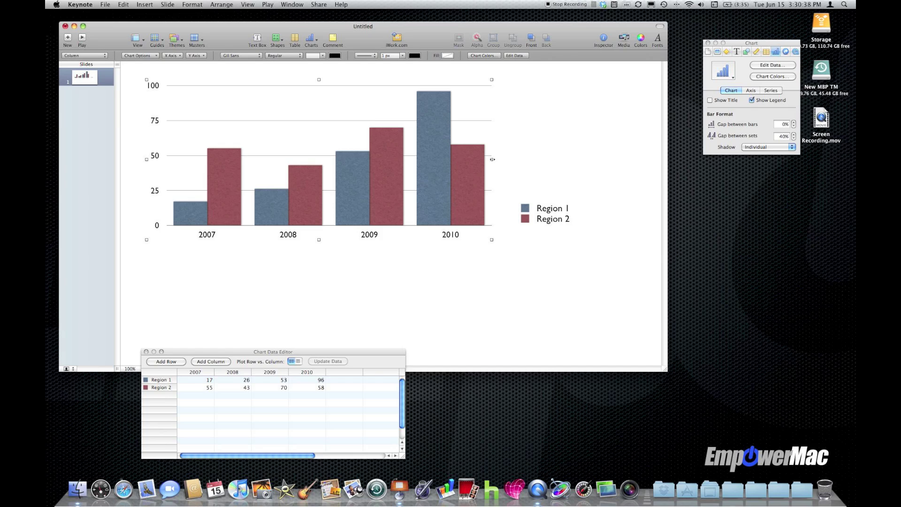
left_click_drag(492, 159, 249, 162)
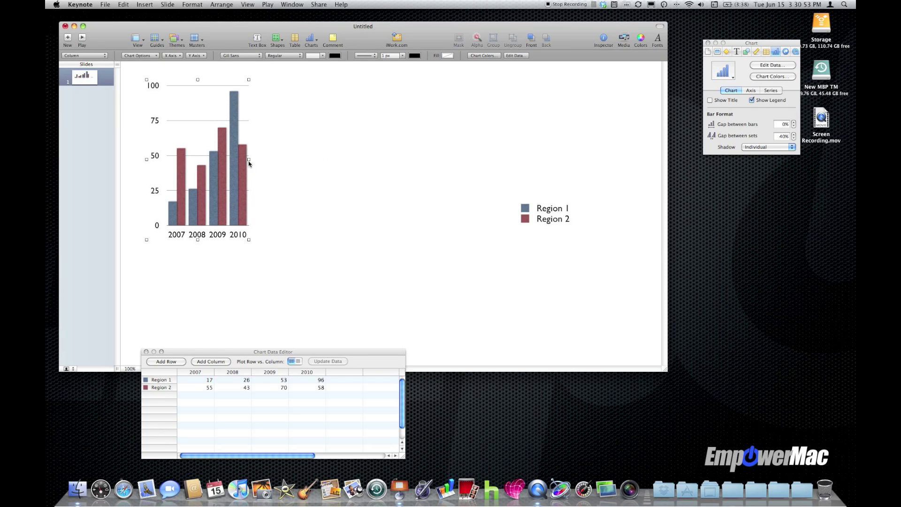
left_click_drag(197, 239, 201, 337)
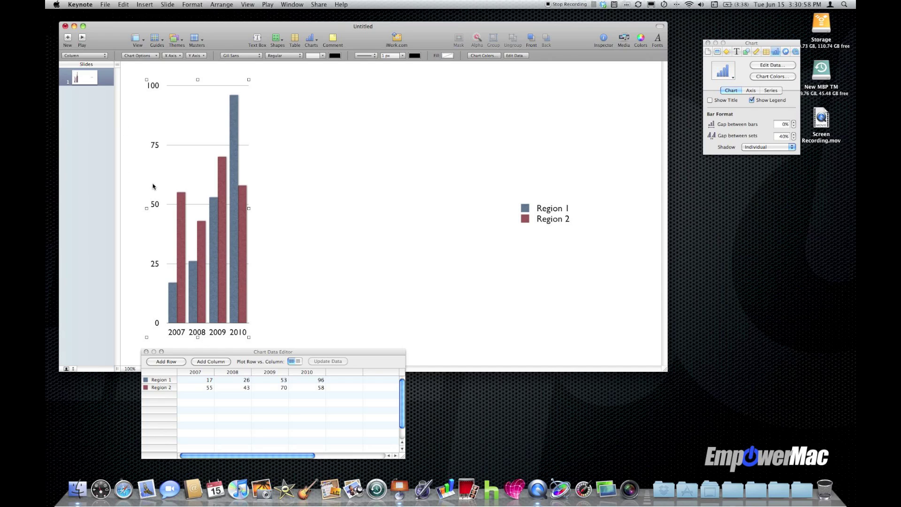
left_click_drag(249, 208, 470, 204)
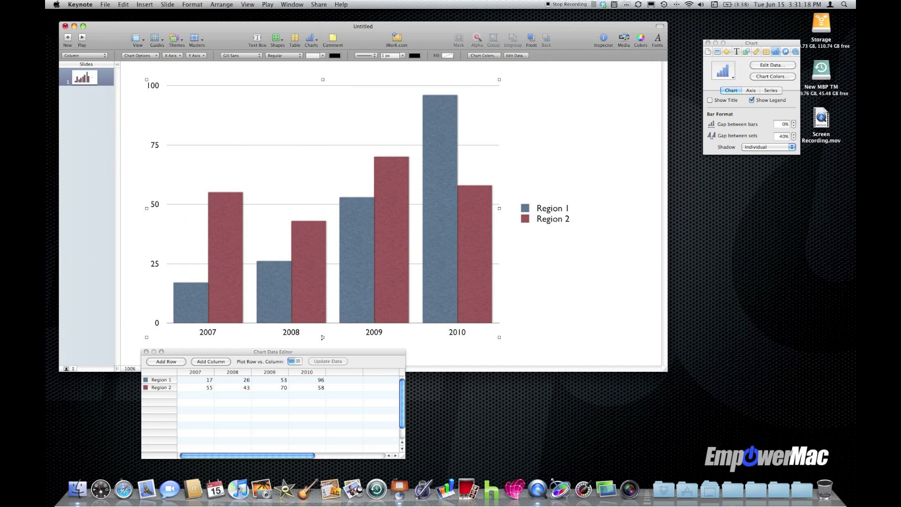
left_click_drag(322, 337, 316, 142)
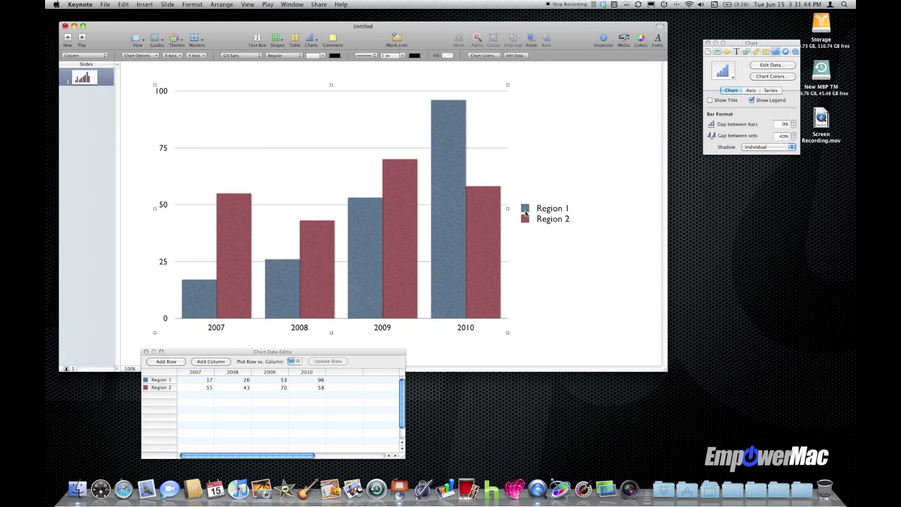
left_click_drag(526, 212, 532, 308)
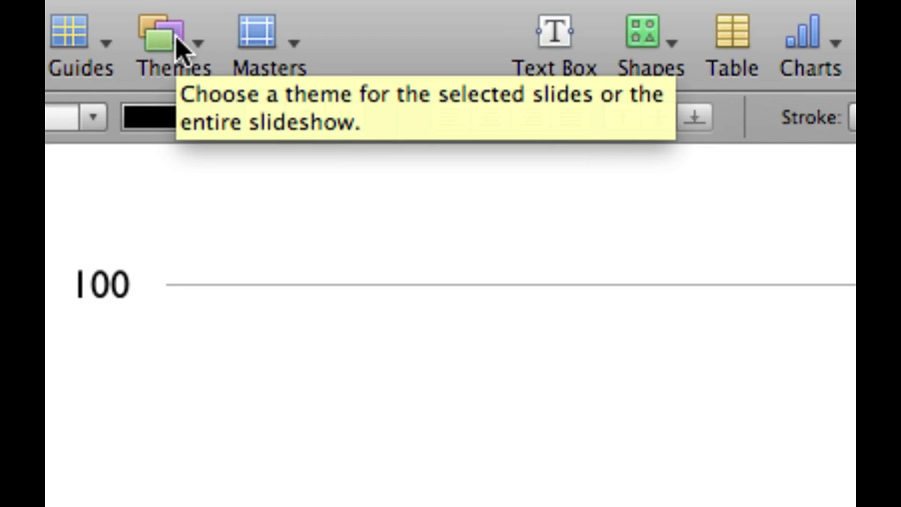
- Try the Harmony and Typeset themes, then apply the dark Industrial theme
left_click(180, 47)
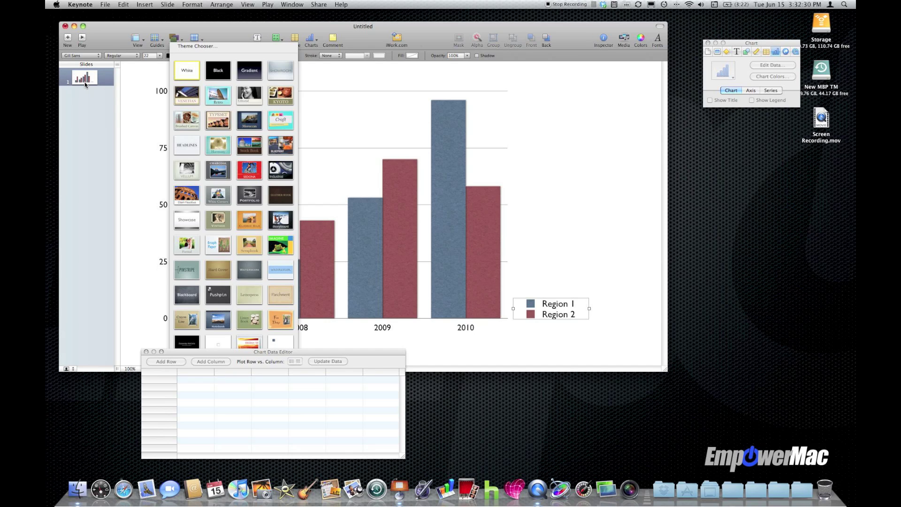
left_click(220, 149)
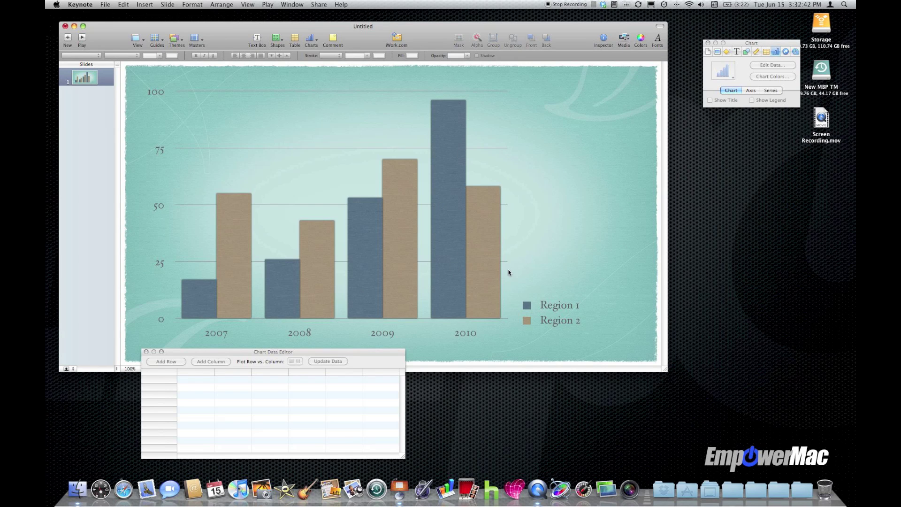
left_click(174, 40)
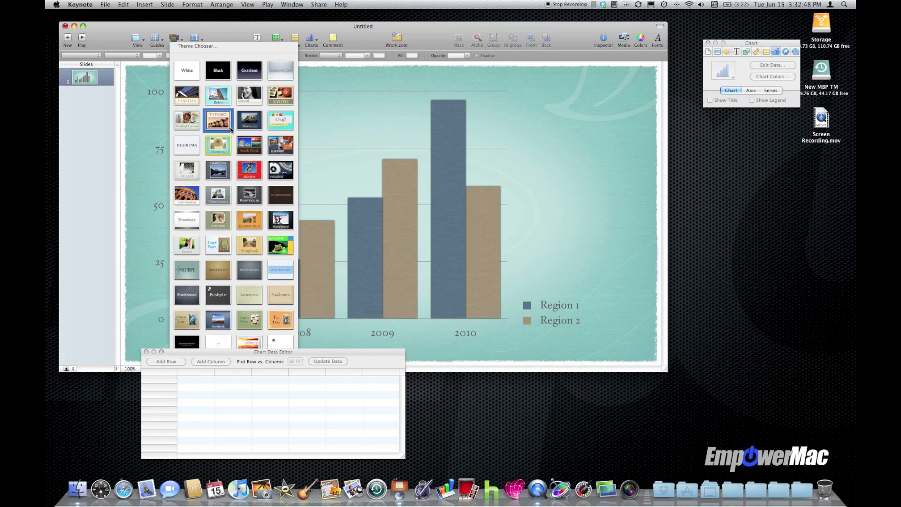
left_click(209, 122)
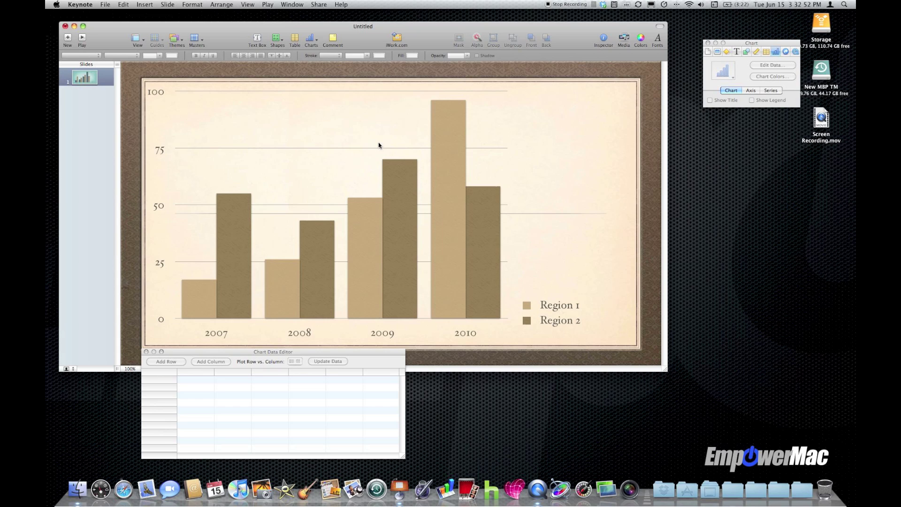
left_click(174, 39)
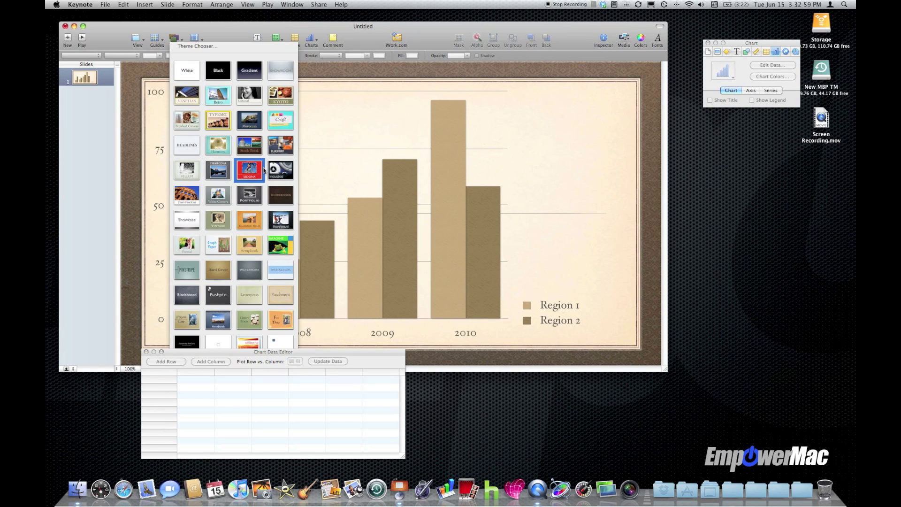
left_click(280, 170)
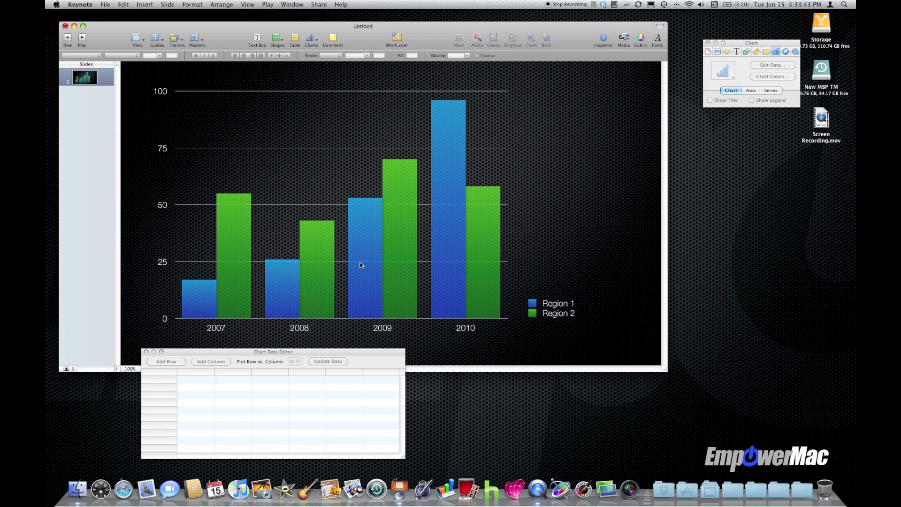
- Select the chart and review its axis, series and chart-type options in the Chart Inspector
left_click(449, 239)
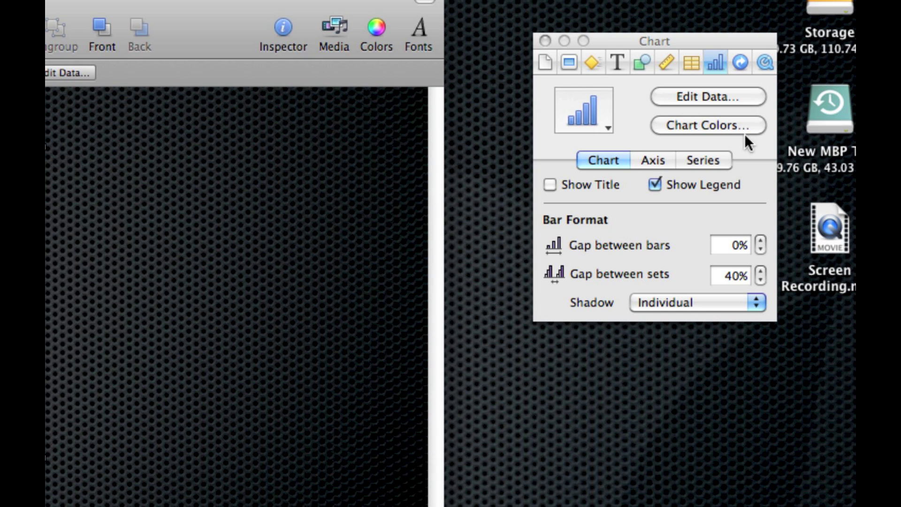
left_click(640, 160)
left_click(694, 159)
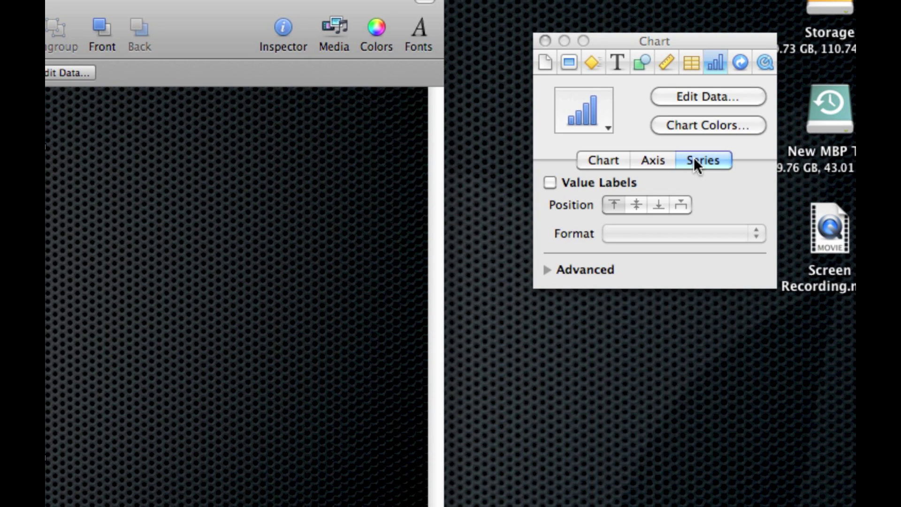
left_click(614, 160)
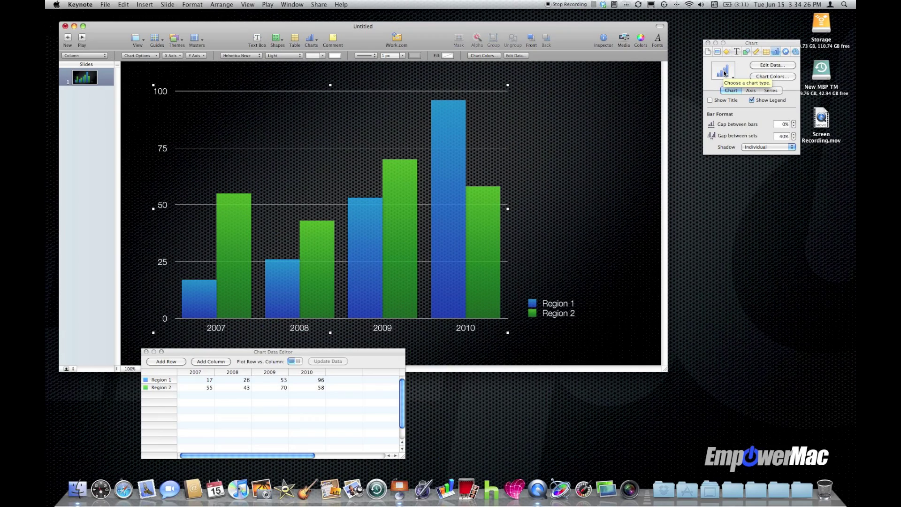
left_click(584, 109)
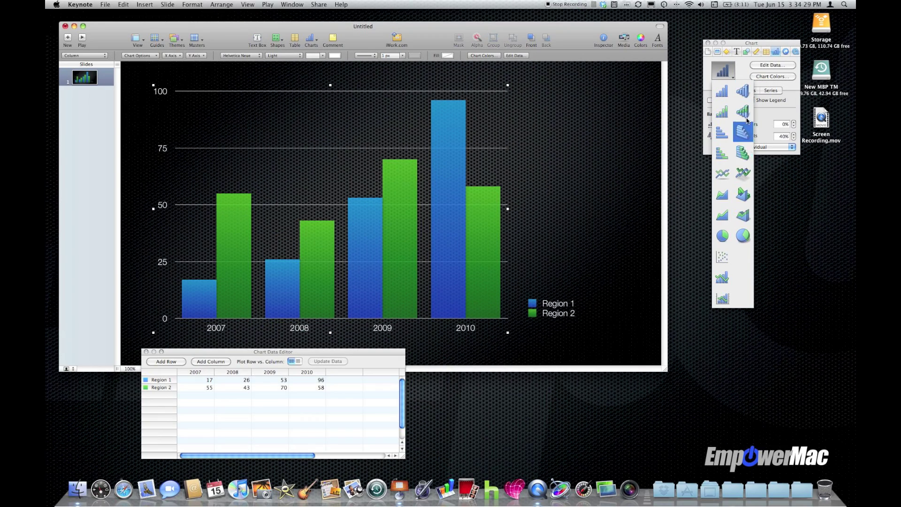
key("Escape")
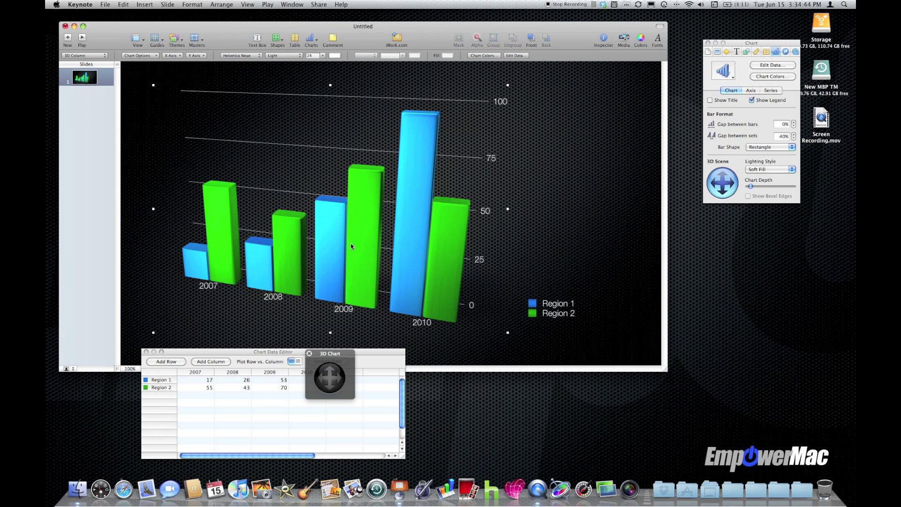
- Apply the Vellum theme to the slide and reselect the chart
left_click(175, 39)
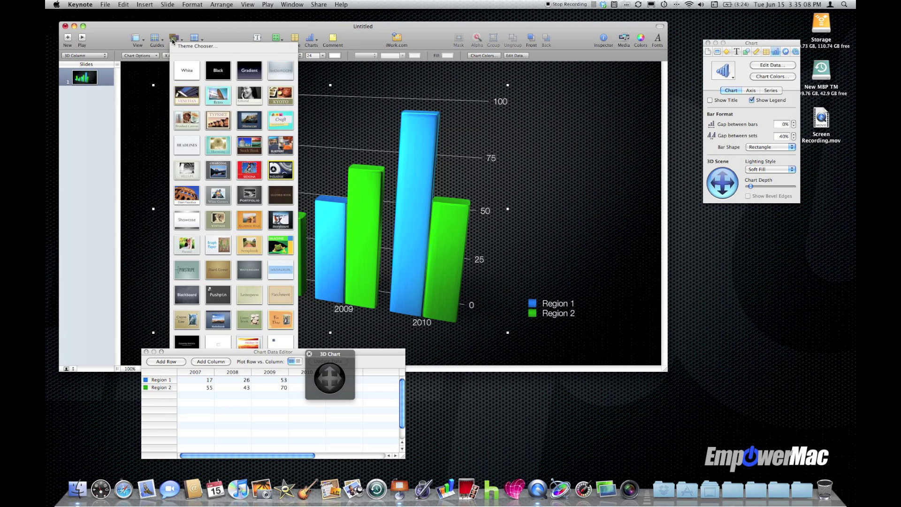
left_click(191, 169)
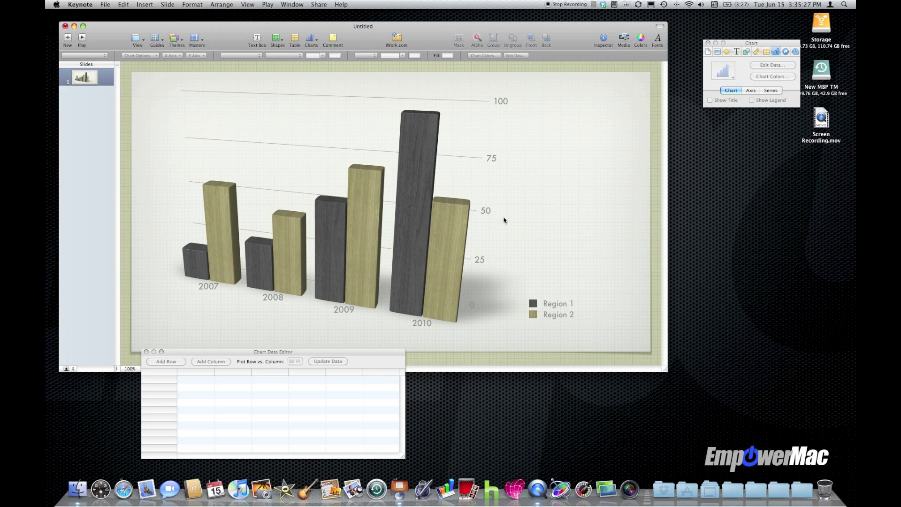
left_click(327, 269)
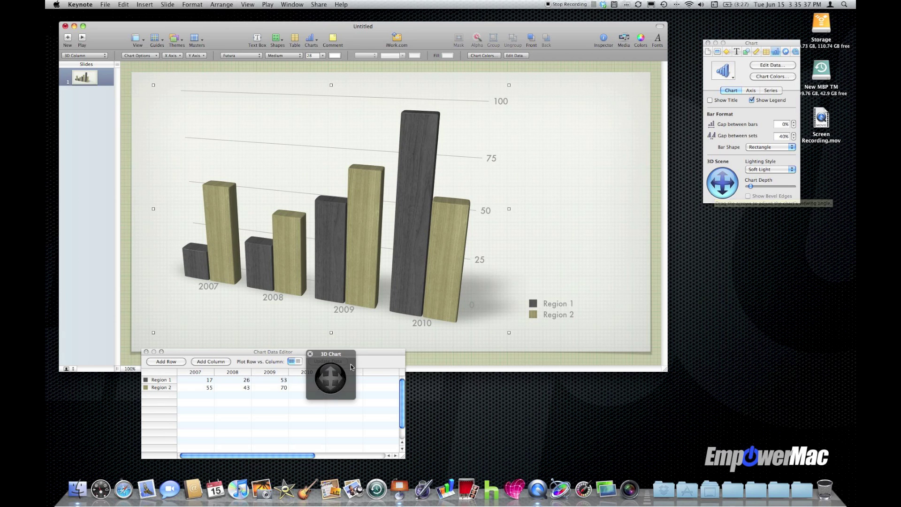
- Move the 3D rotation panel aside and tilt and rotate the chart's perspective
left_click_drag(347, 355, 594, 198)
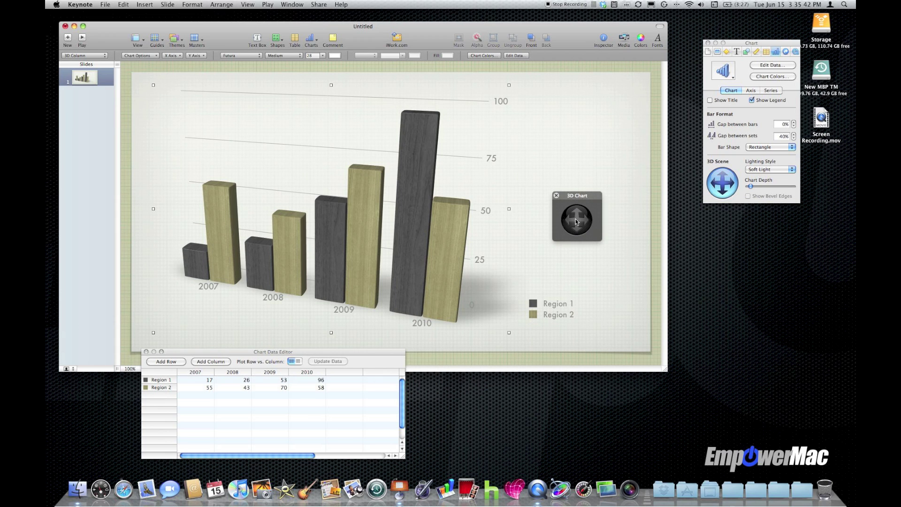
mouse_move(578, 222)
left_mouse_down()
mouse_move(586, 233)
mouse_move(603, 227)
mouse_move(623, 203)
mouse_move(612, 147)
mouse_move(543, 140)
mouse_move(517, 161)
mouse_move(513, 201)
mouse_move(566, 233)
mouse_move(563, 217)
left_mouse_up()
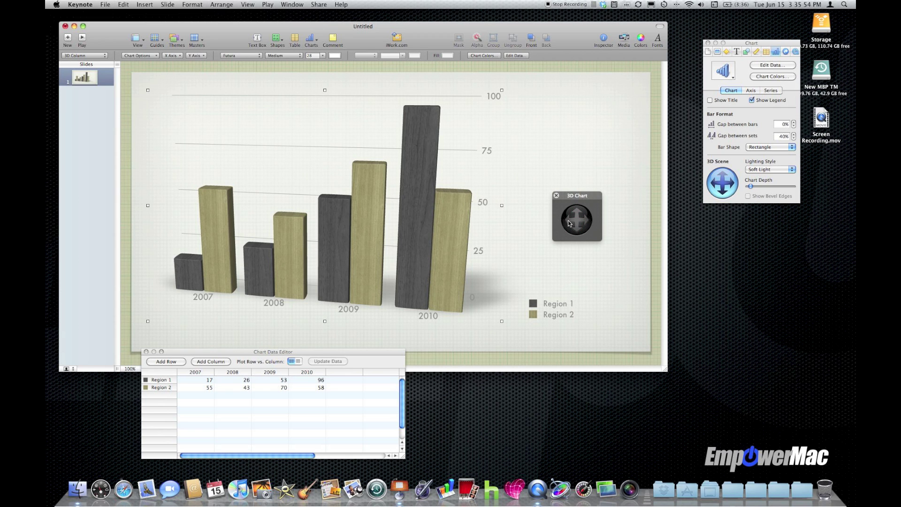
mouse_move(567, 222)
left_mouse_down()
mouse_move(607, 222)
mouse_move(555, 219)
mouse_move(577, 230)
mouse_move(578, 216)
left_mouse_up()
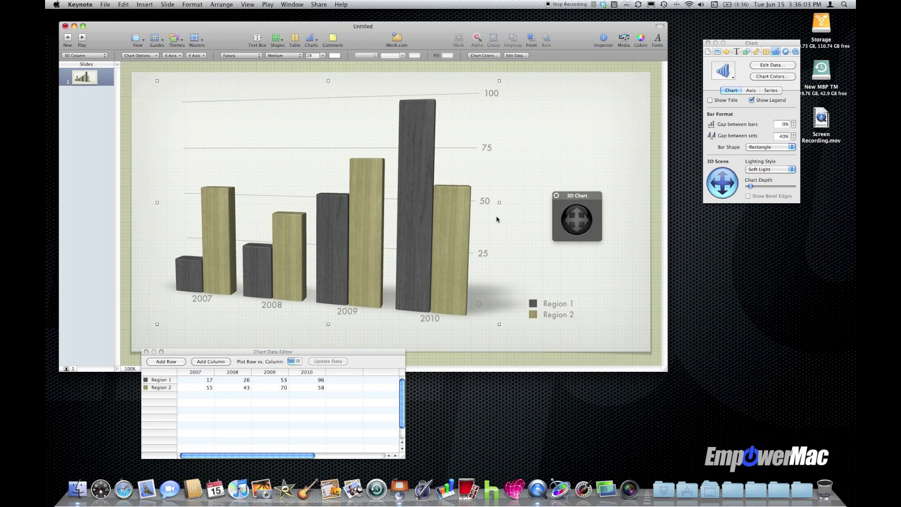
- Reshape the chart into a wide, short strip across the lower part of the slide
left_click_drag(500, 206, 296, 205)
left_click_drag(577, 221, 508, 188)
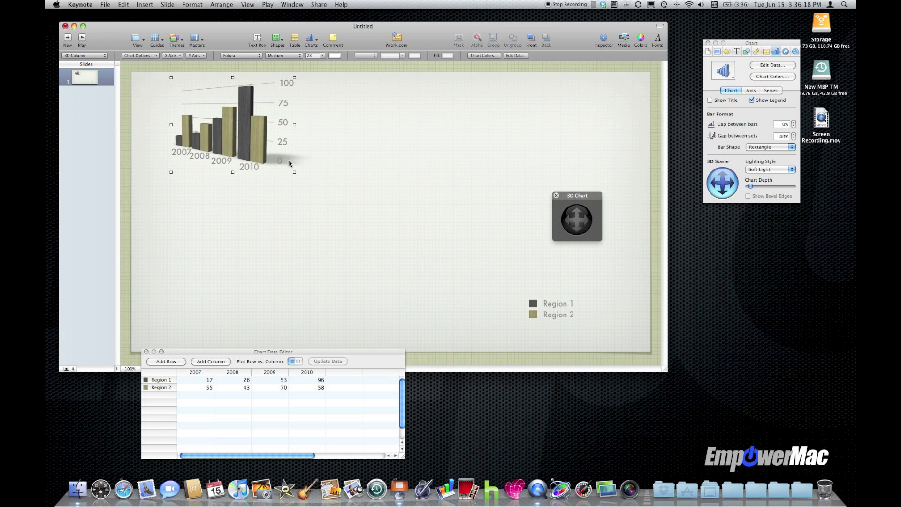
left_click_drag(240, 137, 237, 284)
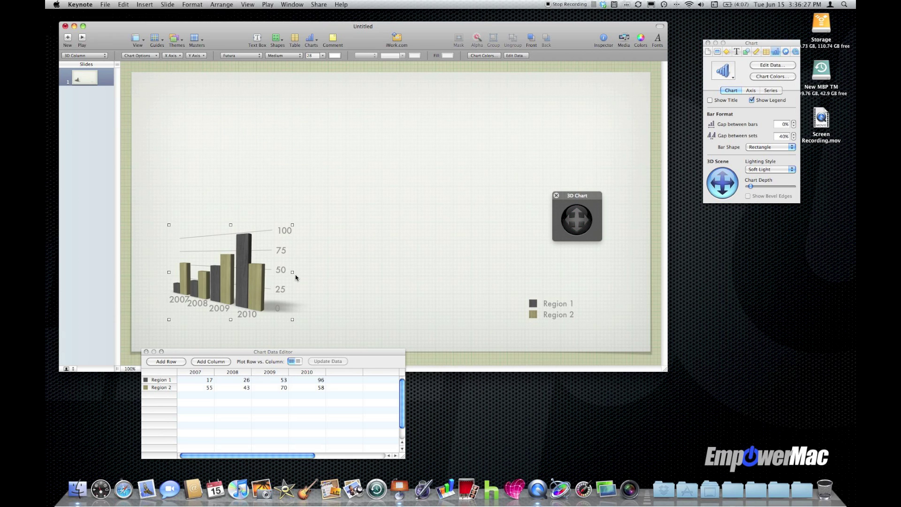
left_click_drag(293, 272, 502, 272)
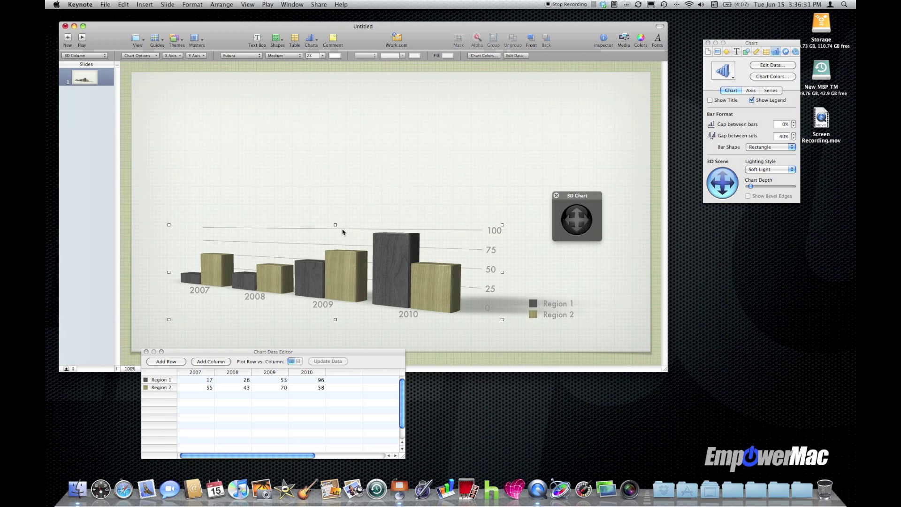
- Stretch the chart taller and select the Region series rows in the data editor
left_click_drag(336, 225, 336, 124)
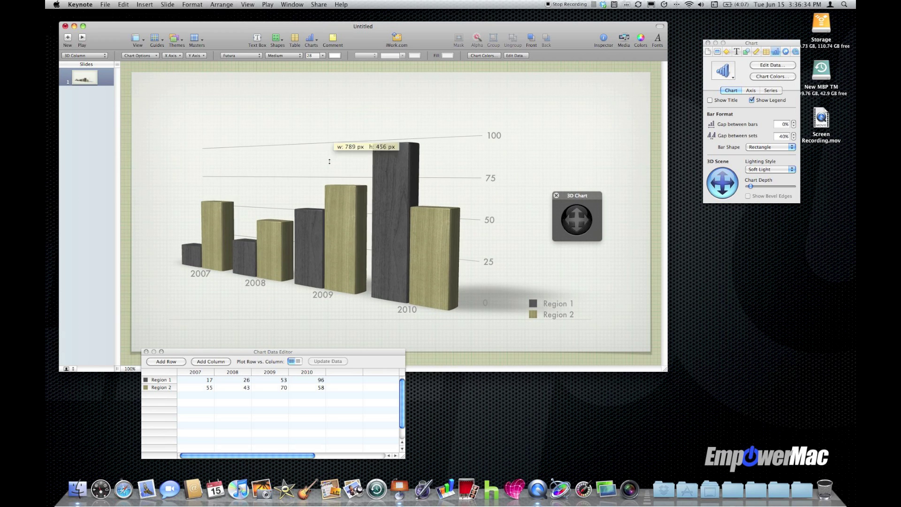
left_click(164, 381)
left_click(162, 387)
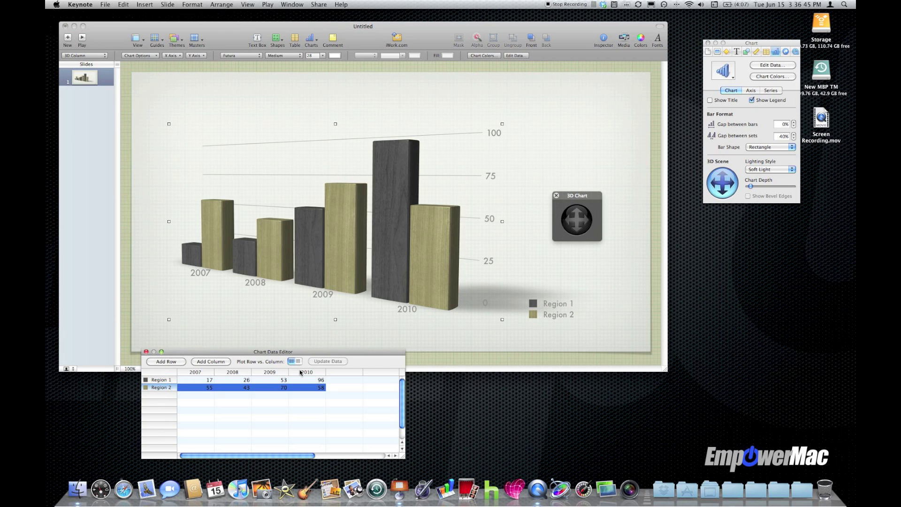
double_click(163, 379)
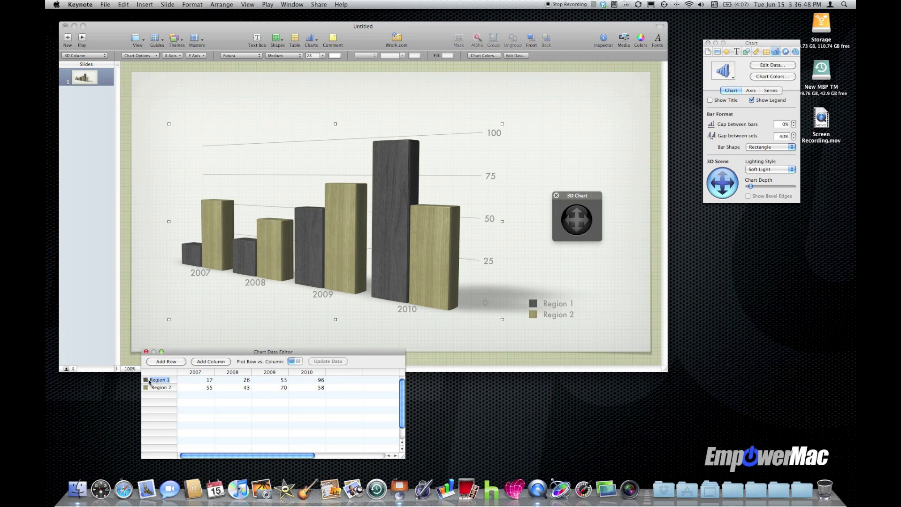
left_click(146, 380)
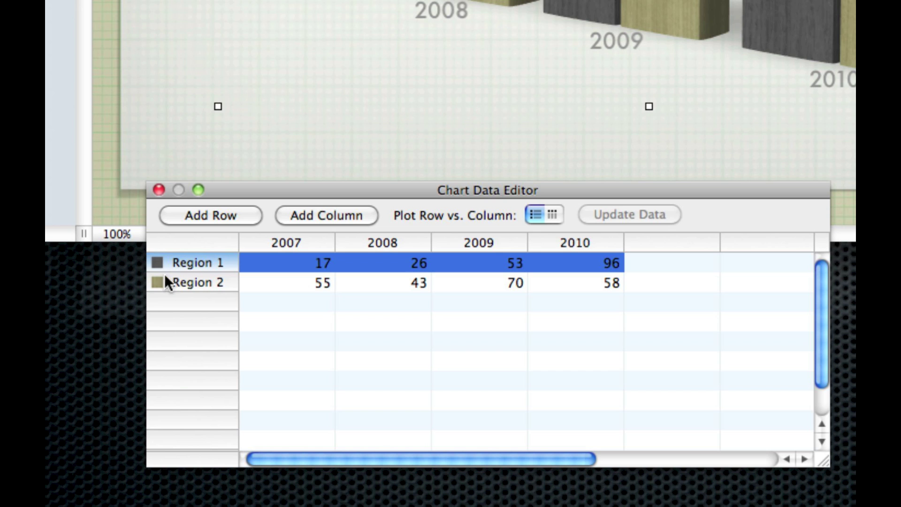
- Rename the series Region 1 to Coke and Region 2 to Pepsi
double_click(194, 264)
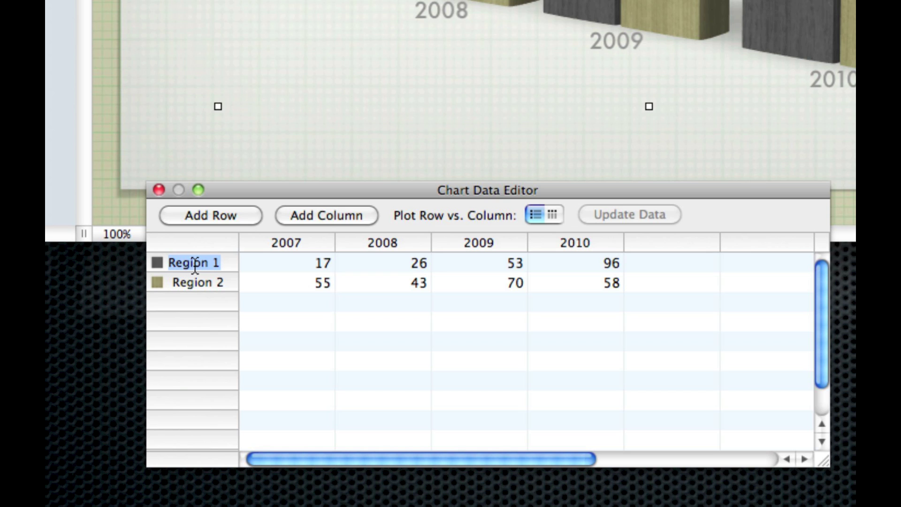
type("Coke")
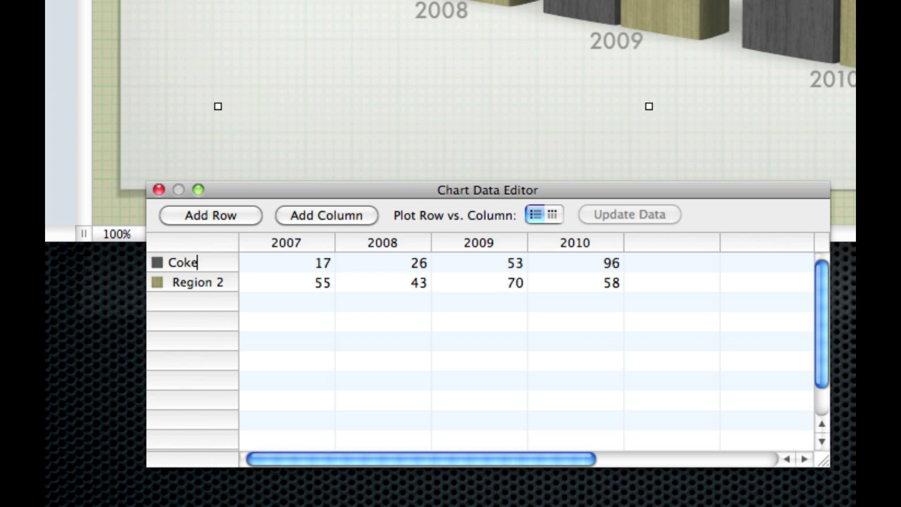
key("Return")
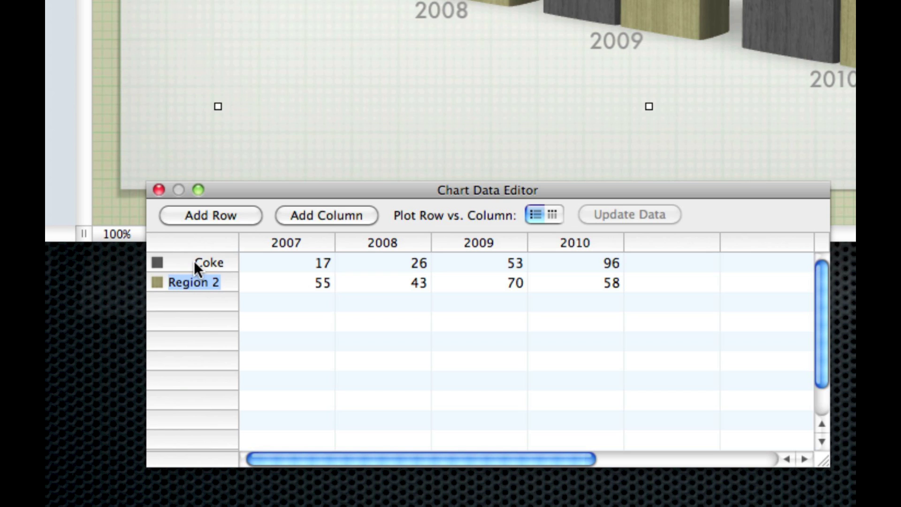
type("Pepsi")
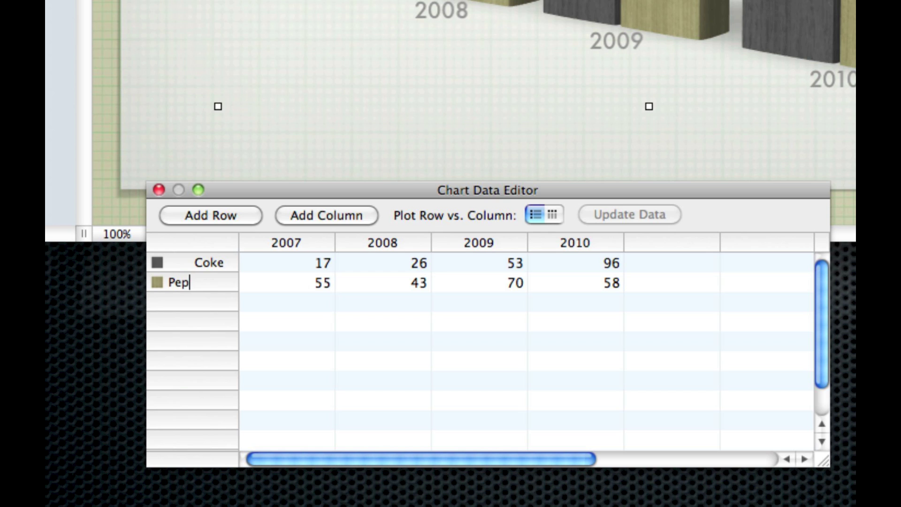
key("Return")
left_click(275, 245)
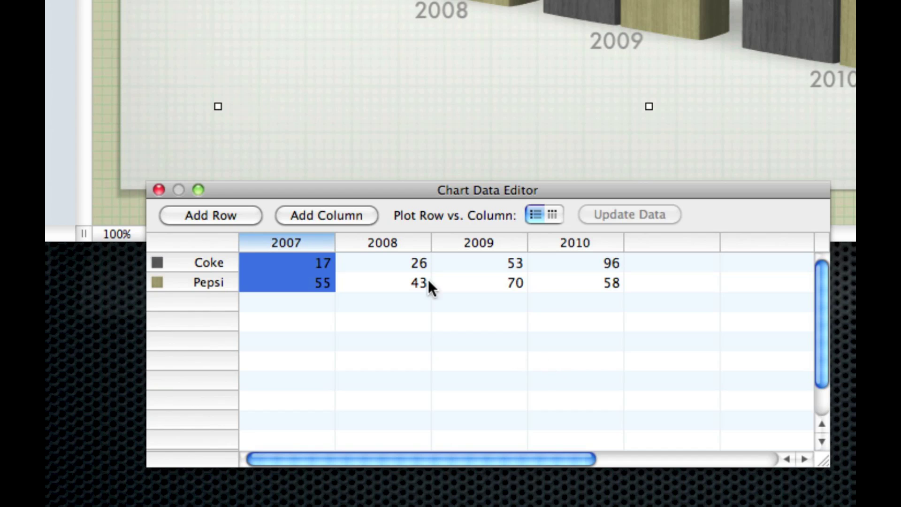
left_click(210, 266)
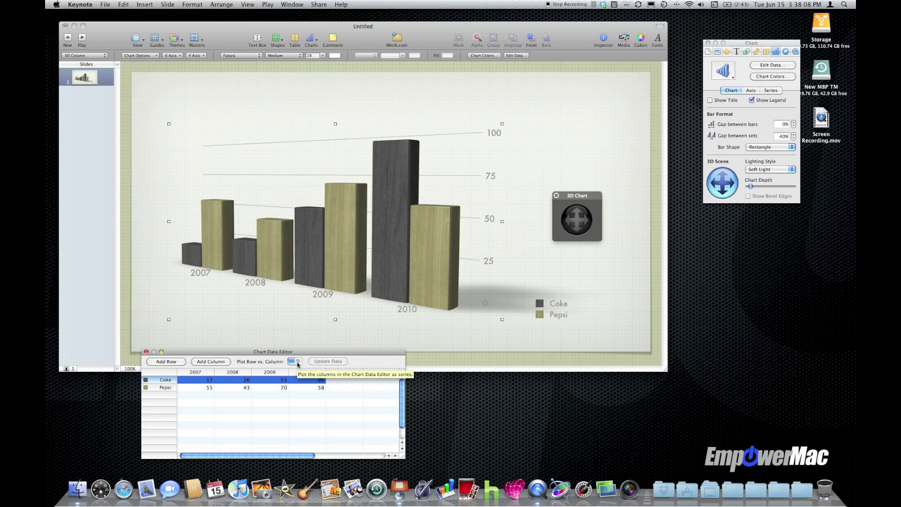
left_click(297, 362)
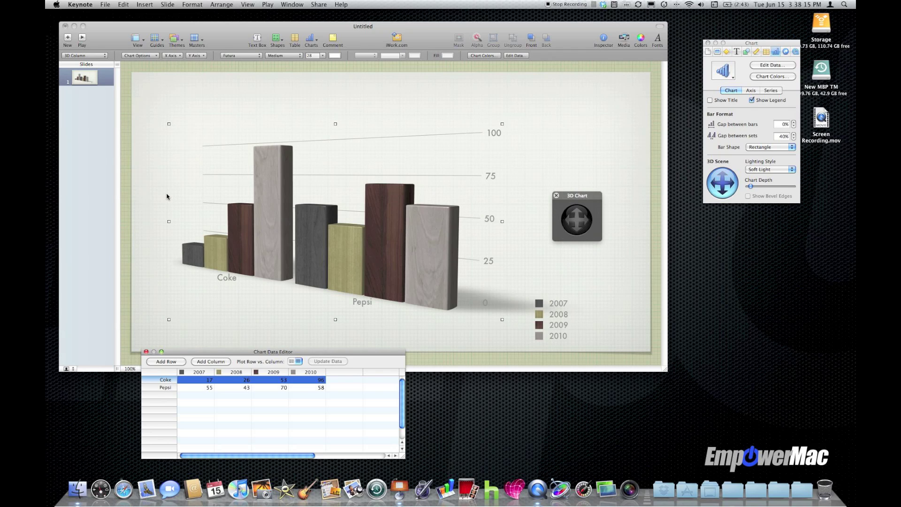
left_click(298, 362)
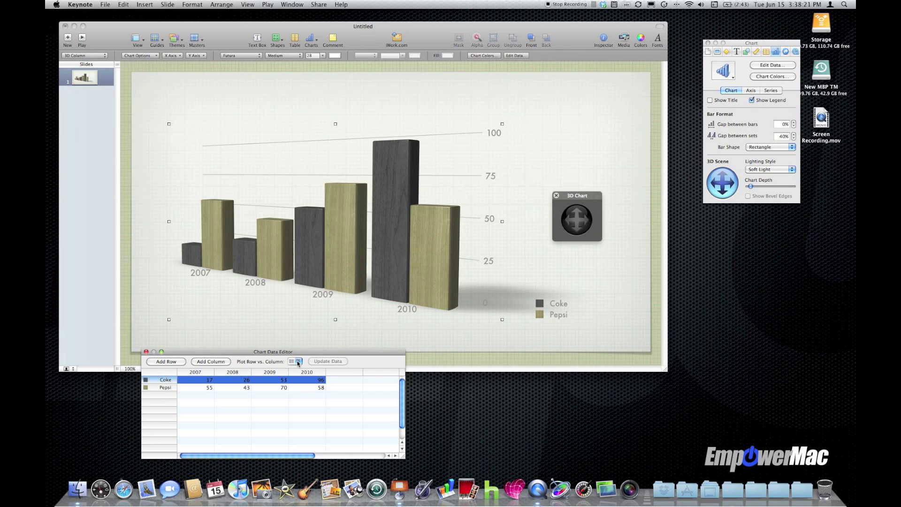
left_click(291, 362)
- Pick the Blueberry crayon in the Colors window as the current colour
left_click(641, 39)
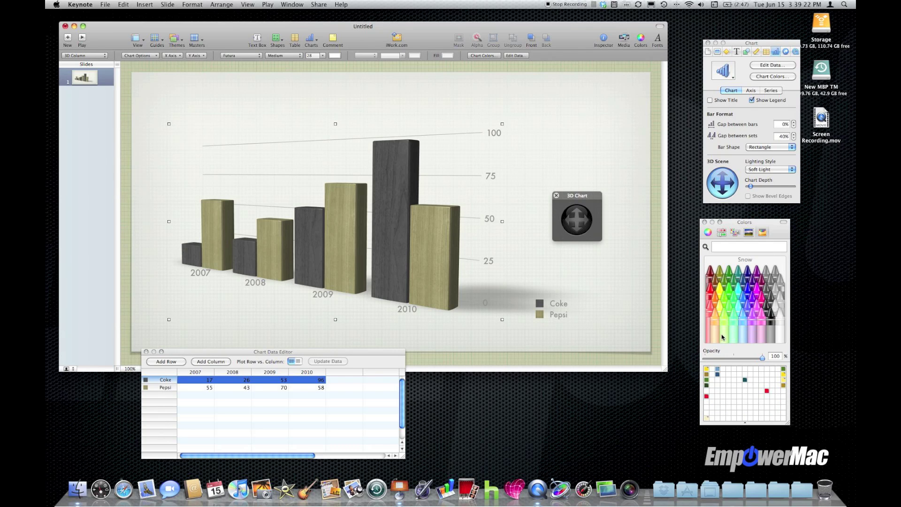
left_click(747, 290)
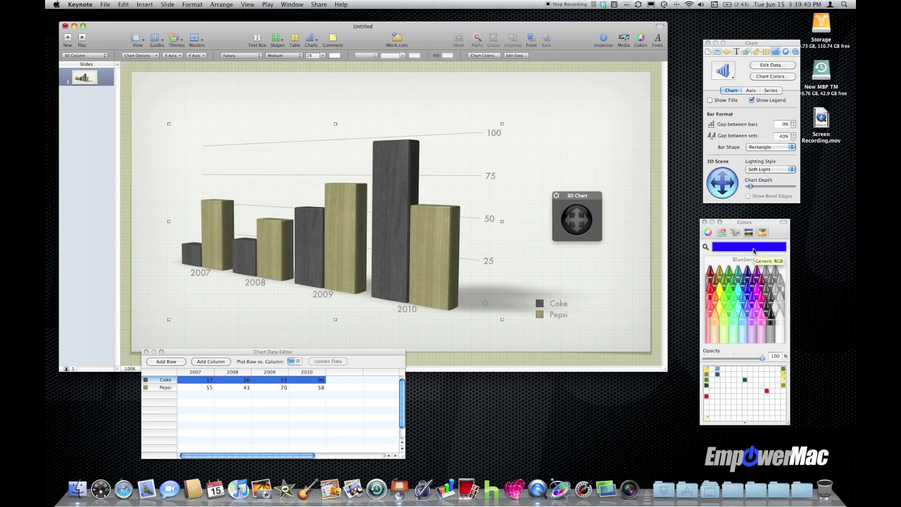
- Recolour the Coke series Blueberry blue and the Pepsi series Maraschino red
left_click_drag(750, 249, 637, 280)
left_click_drag(532, 283, 437, 254)
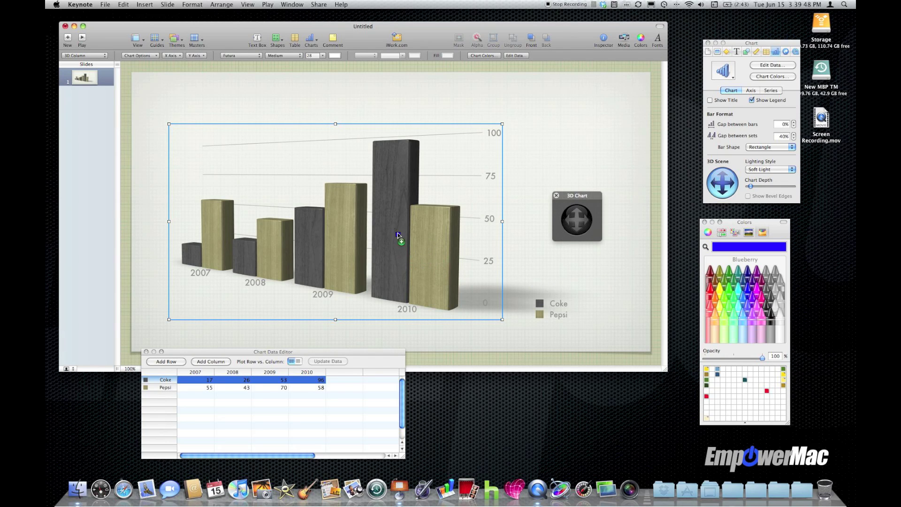
left_click_drag(395, 226, 394, 230)
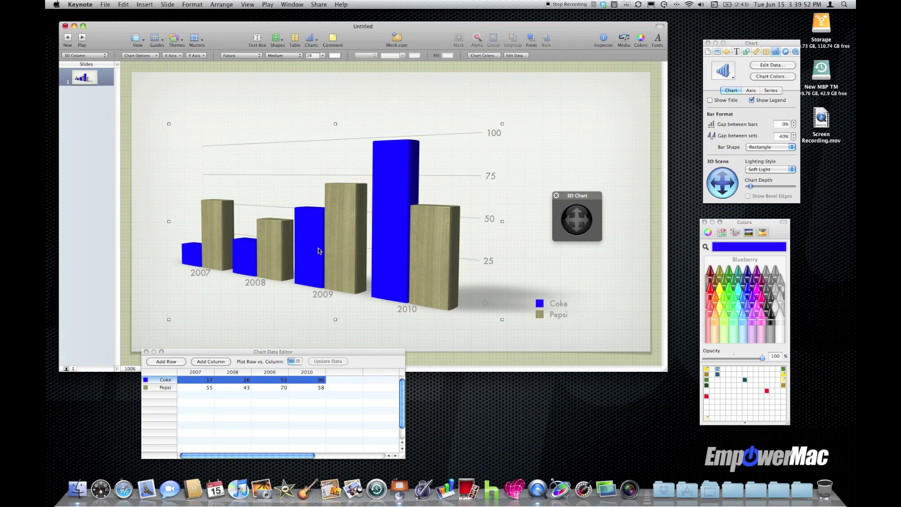
left_click(710, 290)
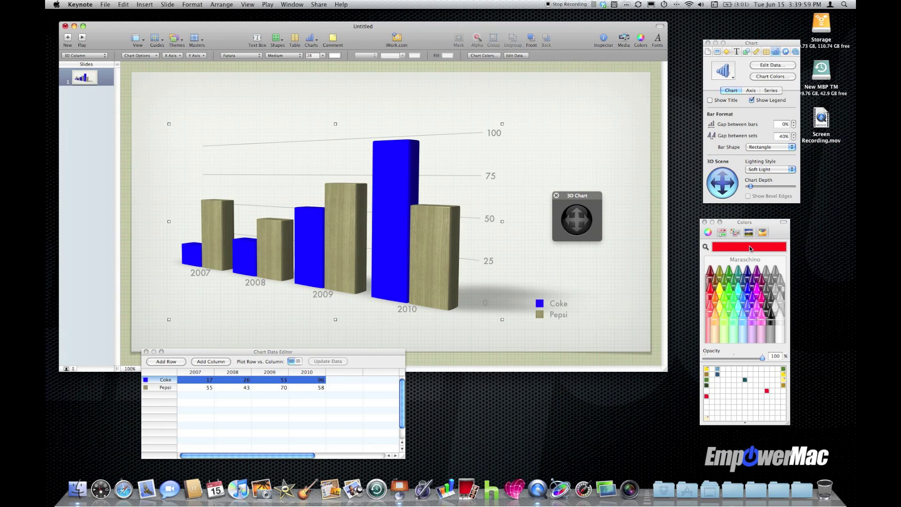
left_click_drag(750, 249, 433, 257)
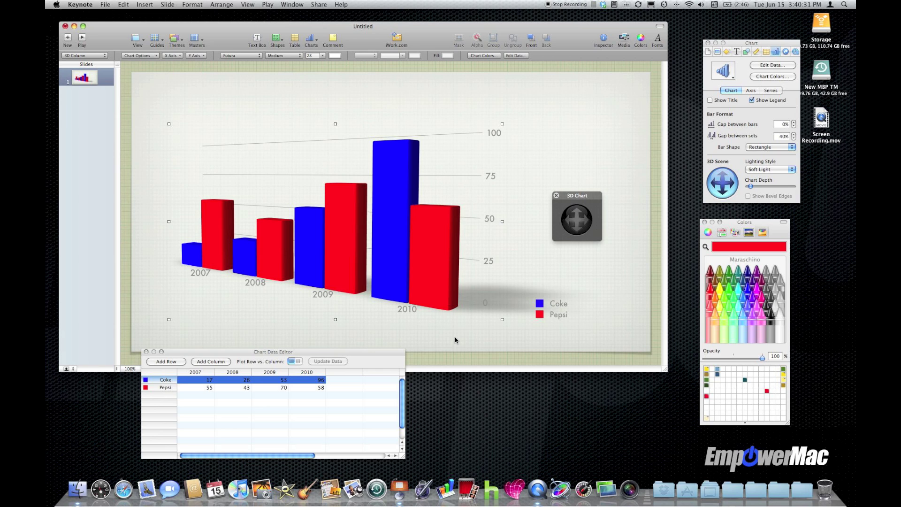
left_click(175, 39)
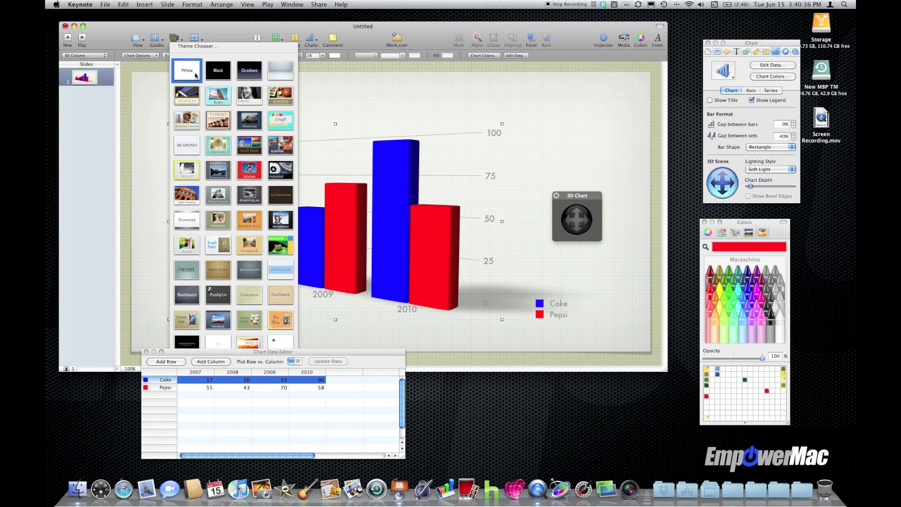
- Choose the Typeset theme for a cream parchment look with serif chart labels
left_click(220, 118)
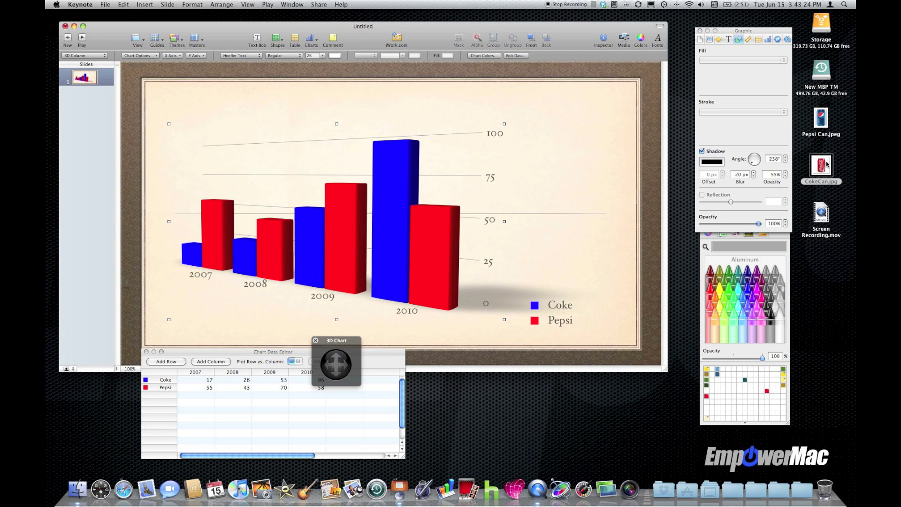
- Preview the Pepsi Can.jpeg and CokeCan.jpg pictures on the desktop
left_click(828, 164)
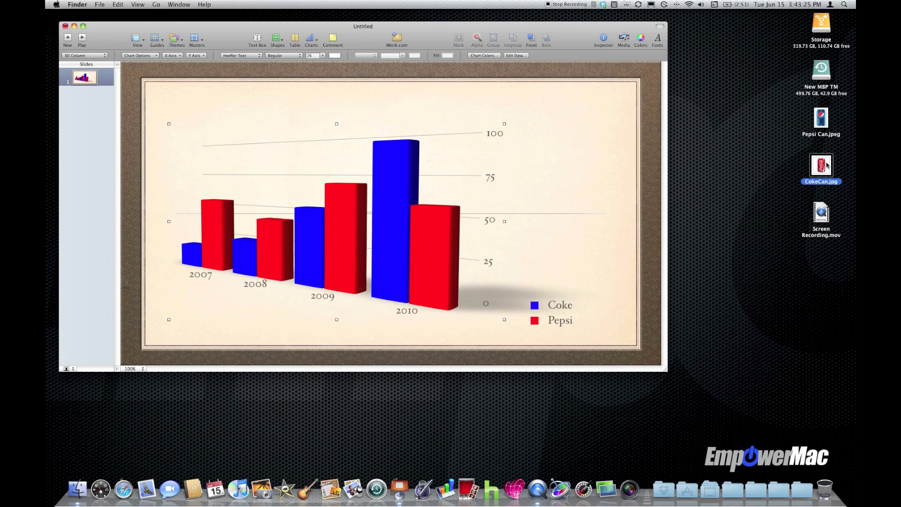
left_click(825, 119)
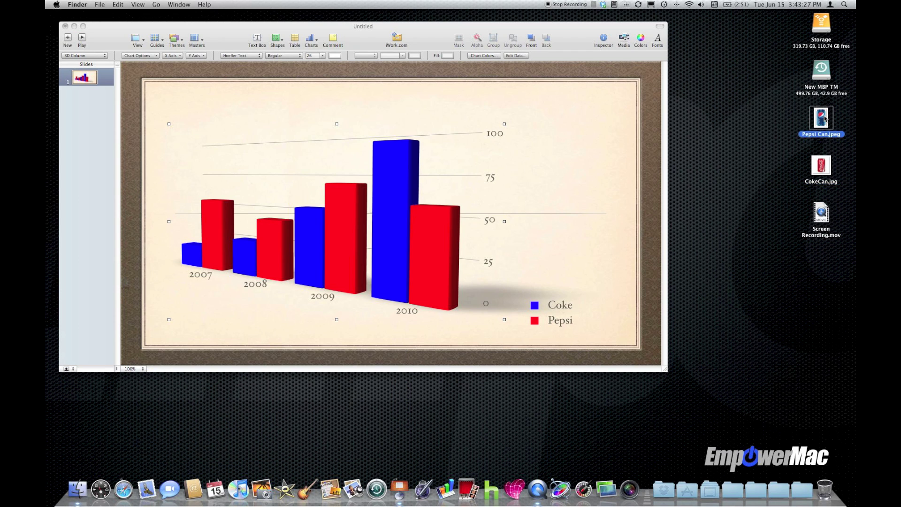
key("space")
key("space")
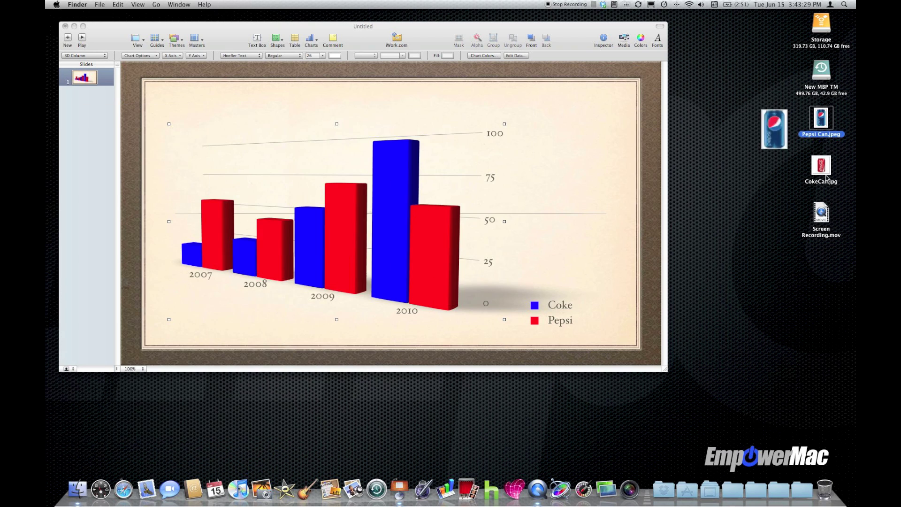
left_click(825, 171)
key("space")
key("space")
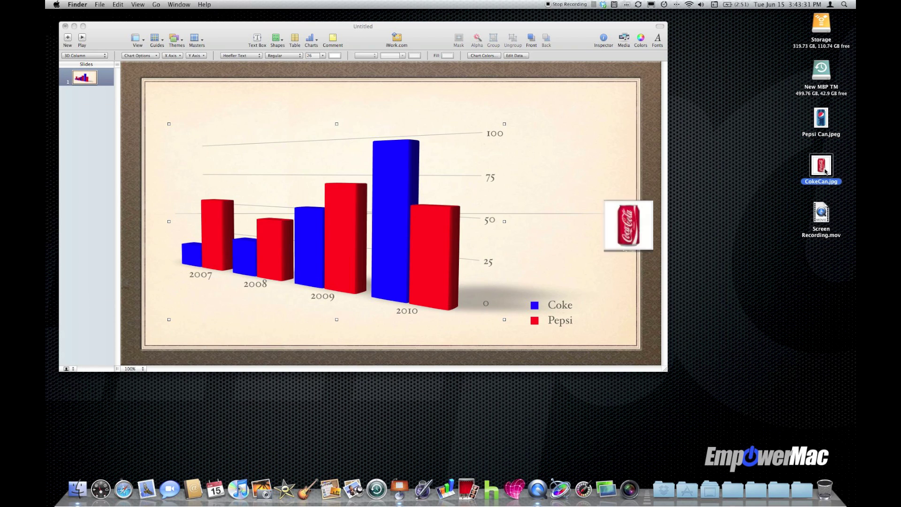
key("super+Tab")
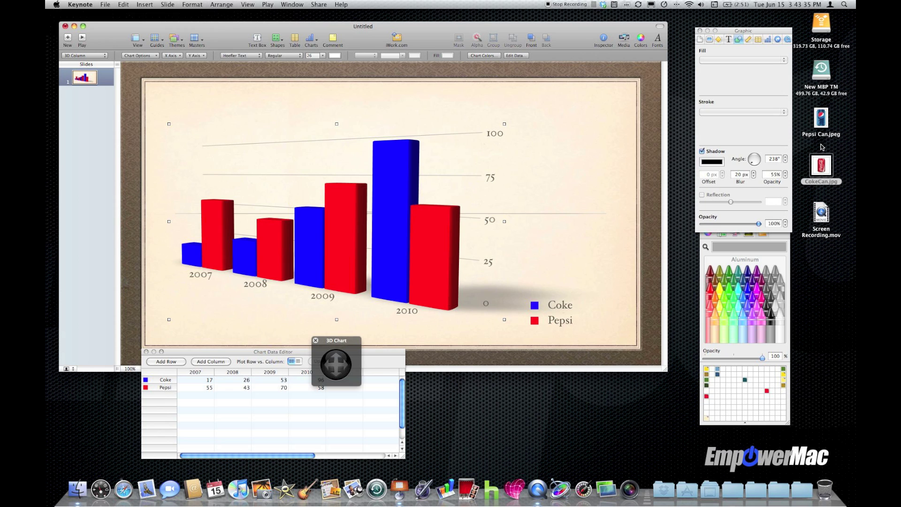
- Fill the Coke columns with Pepsi Can.jpeg and the Pepsi columns with CokeCan.jpg
left_click(822, 123)
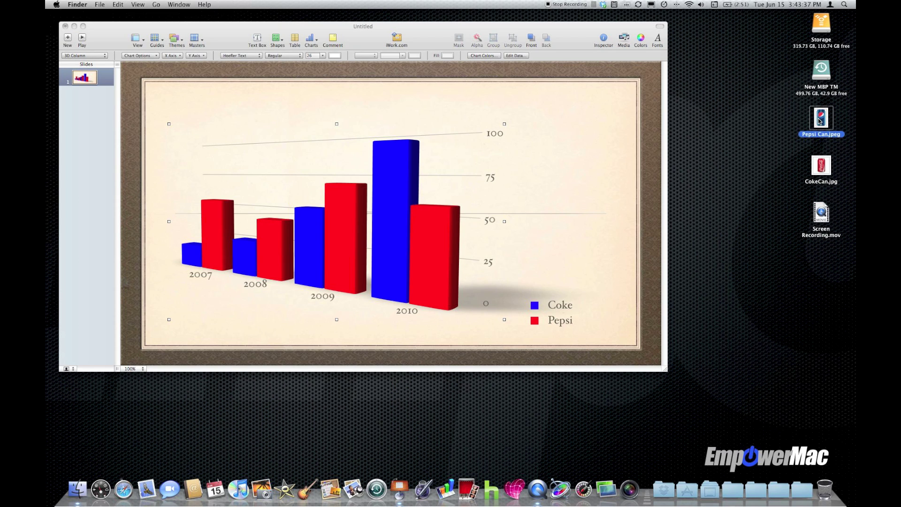
left_click_drag(821, 122, 392, 198)
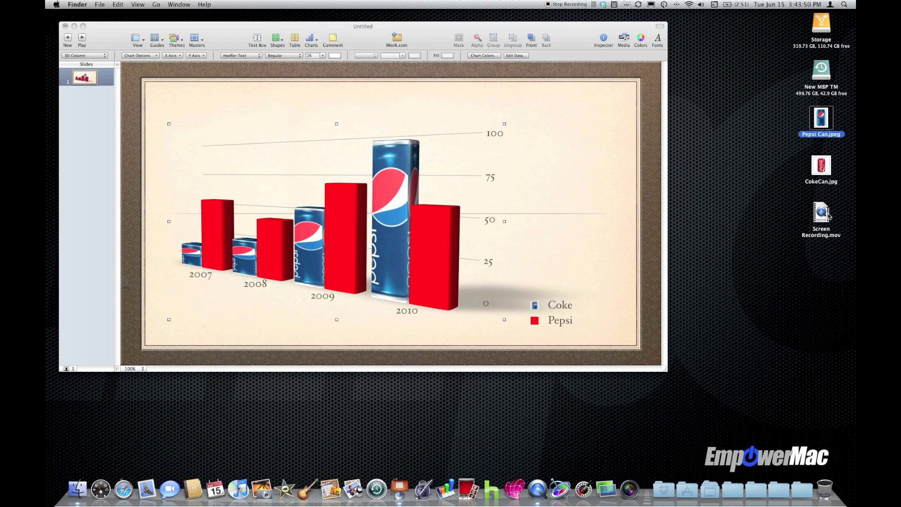
left_click_drag(825, 170, 446, 272)
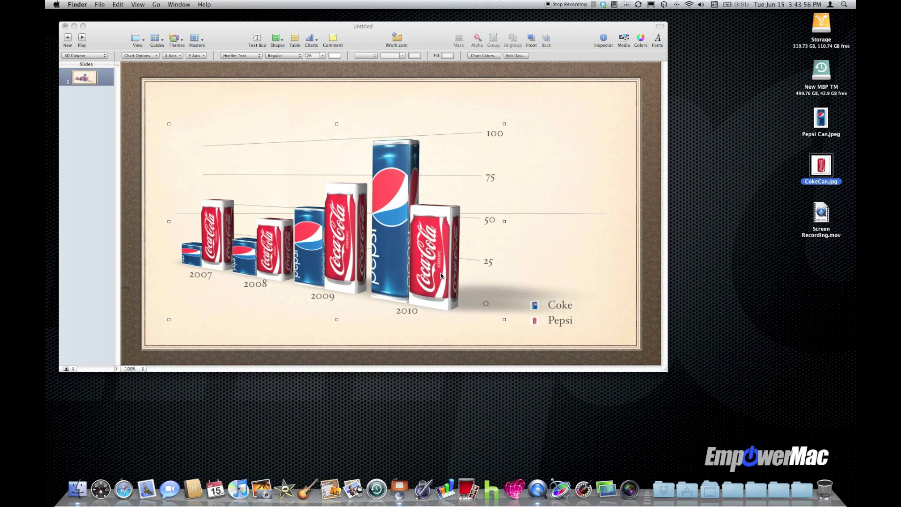
left_click(212, 231)
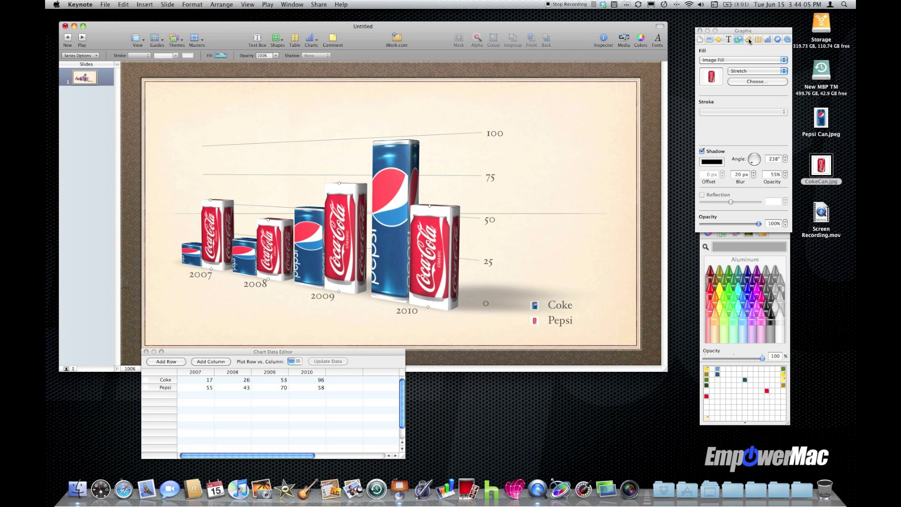
- Rotate the chart's 3D scene in the Chart Inspector to a more frontal view
left_click(768, 39)
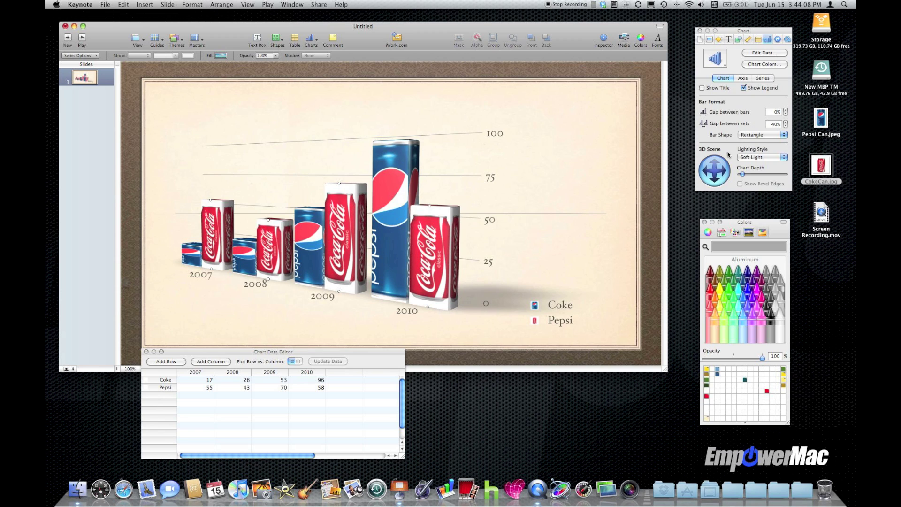
left_click_drag(714, 173, 559, 160)
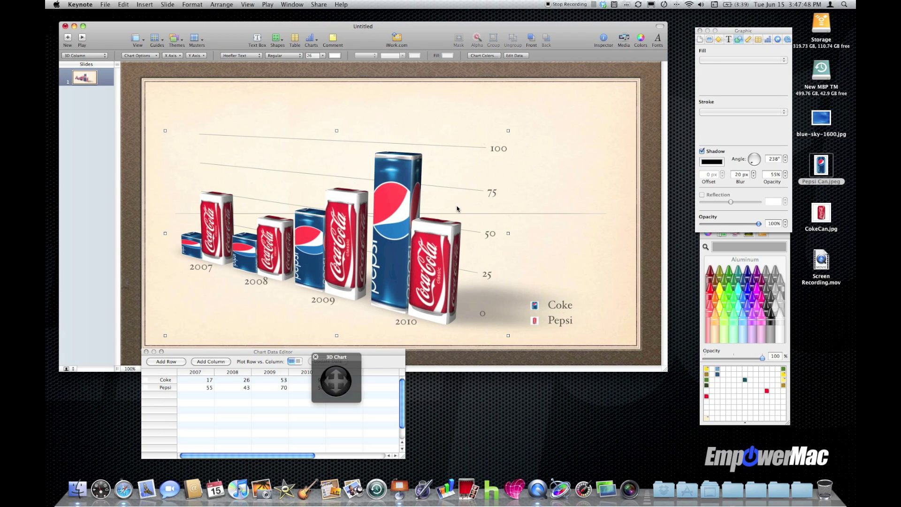
- Change the chart type to 3D Pie
left_click(404, 207)
left_click(555, 234)
left_click(767, 39)
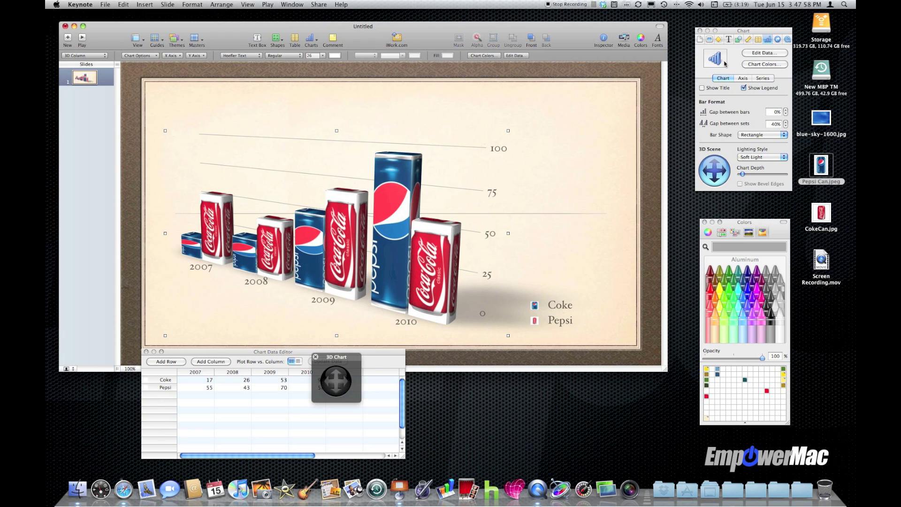
left_click(723, 63)
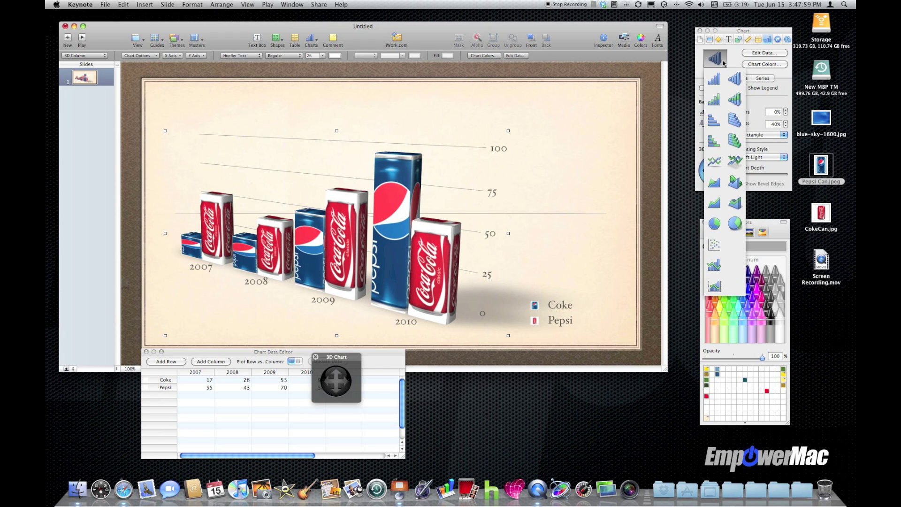
left_click(735, 224)
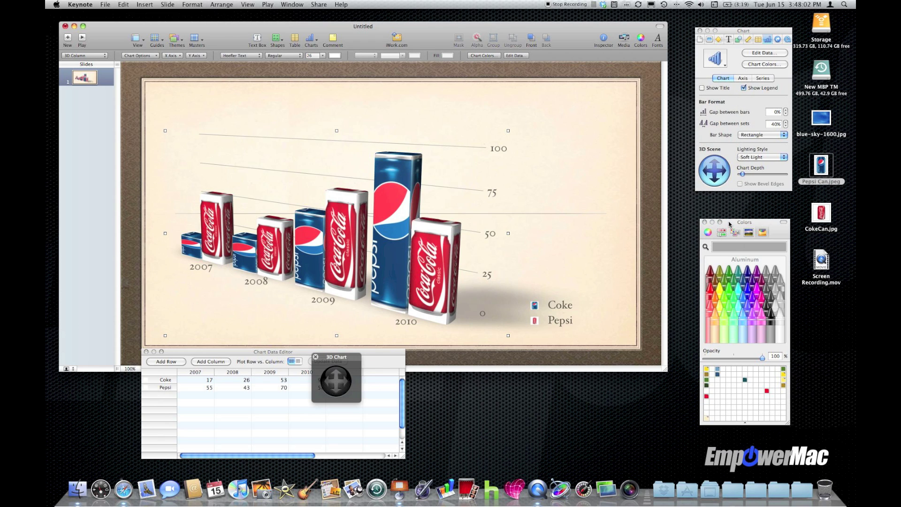
- Explode the 9% and 28% wedges; fill the 50% wedge with Pepsi, 9% with Coke cans
left_click(300, 190)
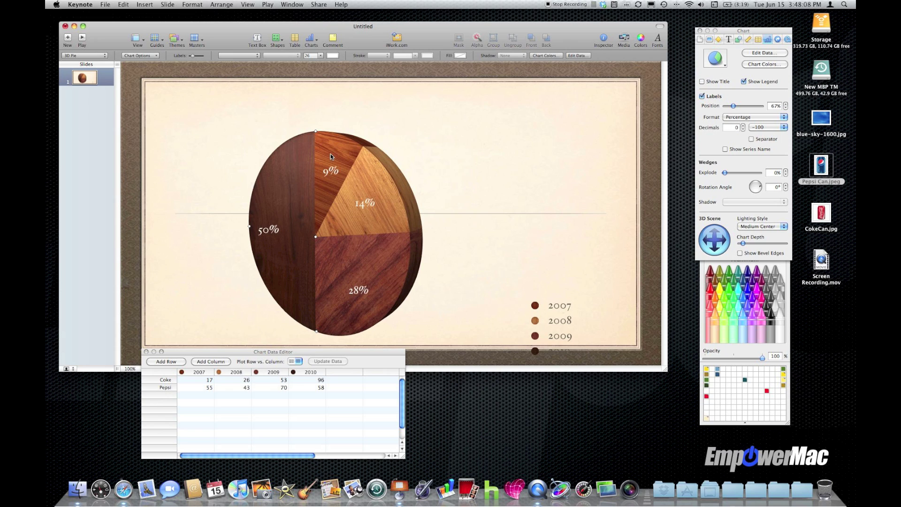
left_click_drag(333, 146, 345, 127)
left_click_drag(342, 258, 366, 282)
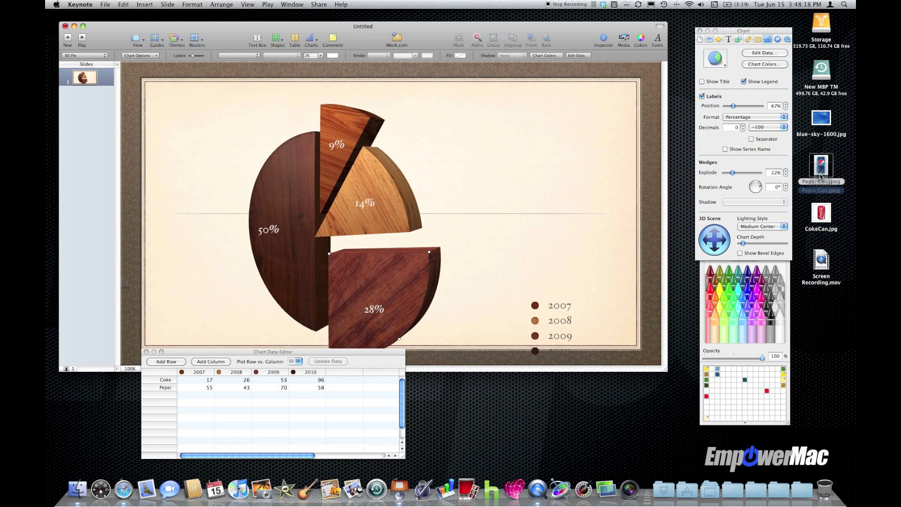
left_click_drag(814, 180, 266, 220)
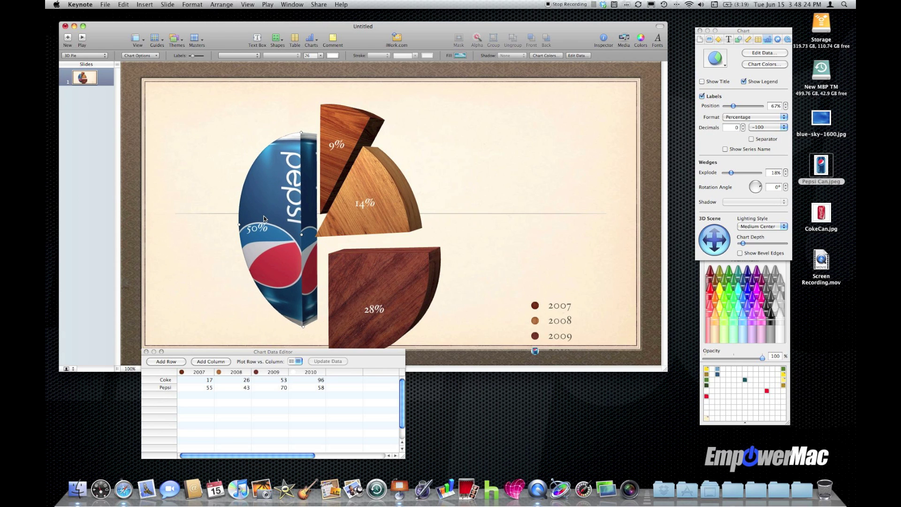
left_click_drag(822, 213, 332, 123)
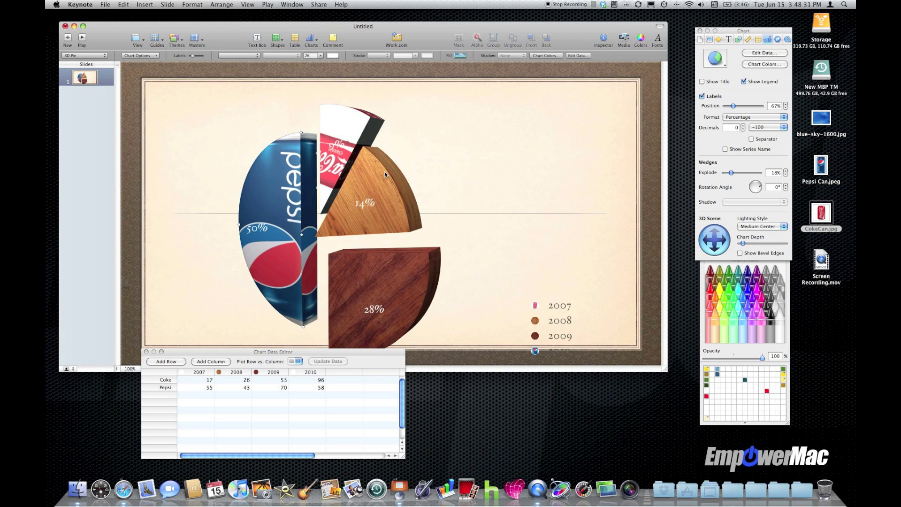